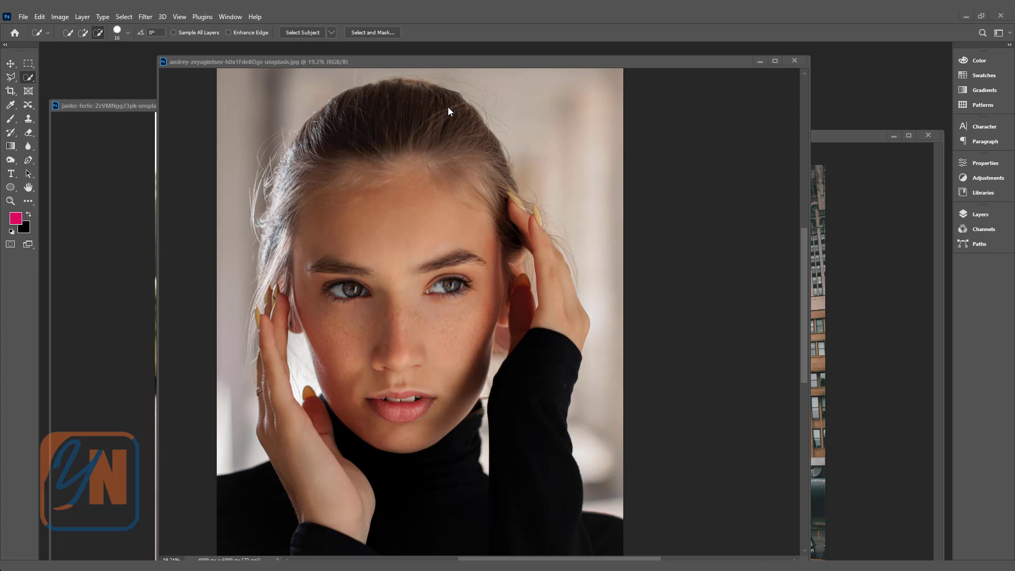
Move the portrait window aside and bring the cyclist photo (janko-ferlic) to the front.
drag(480, 60, 472, 70)
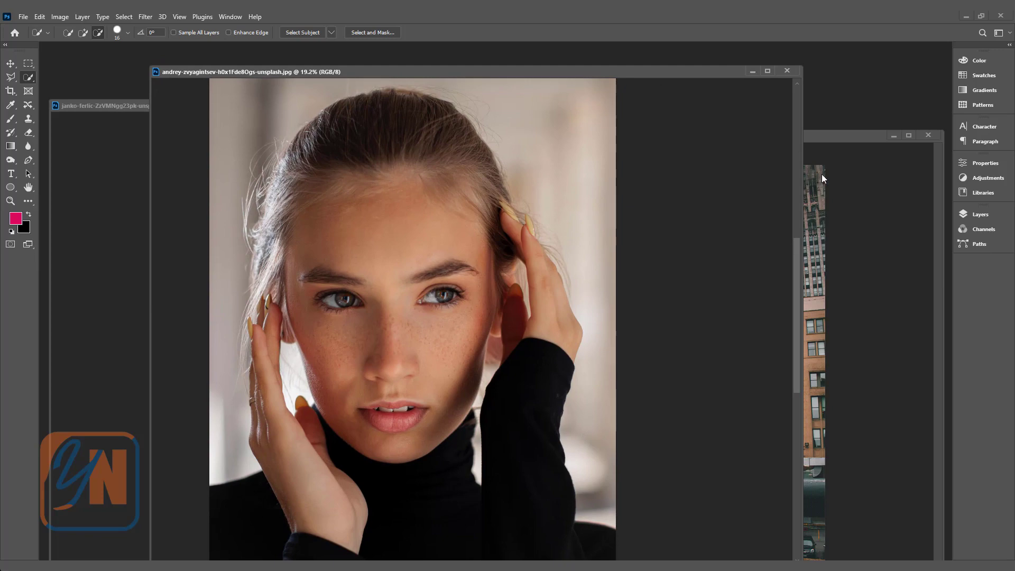
click(849, 201)
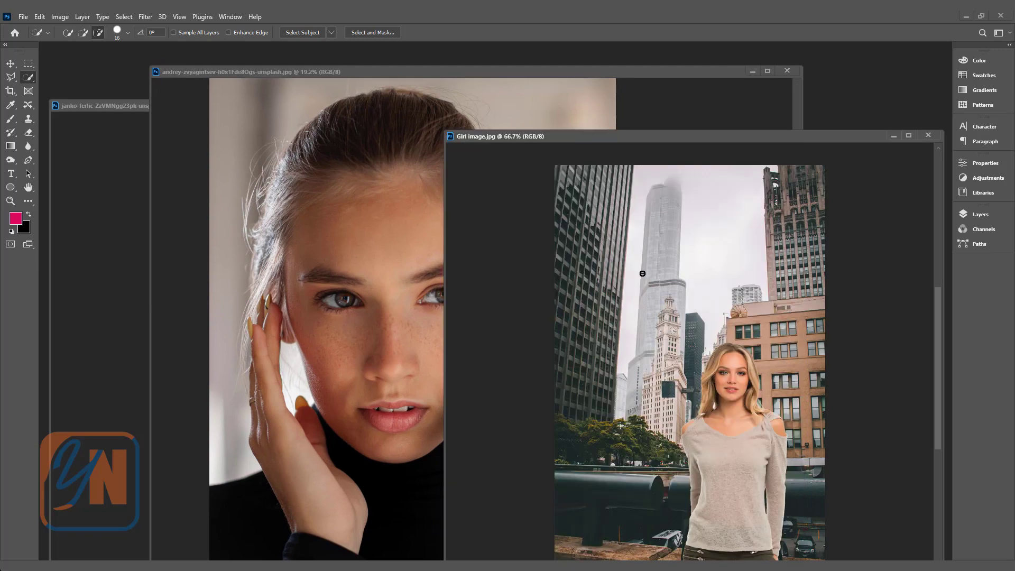
click(120, 236)
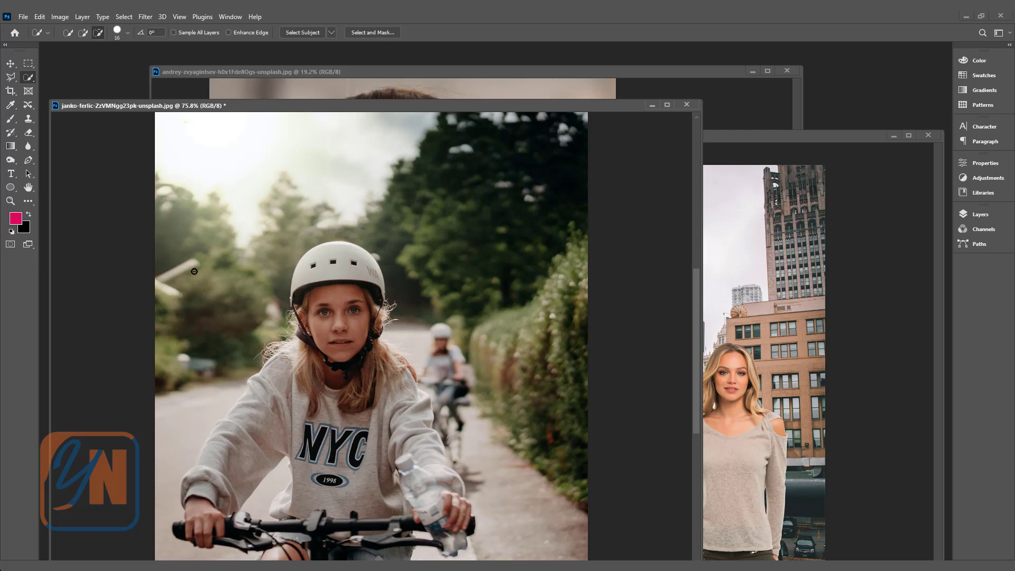
Bring the freckled andrey-zvyagintsev portrait forward and zoom in and out over the face.
click(396, 71)
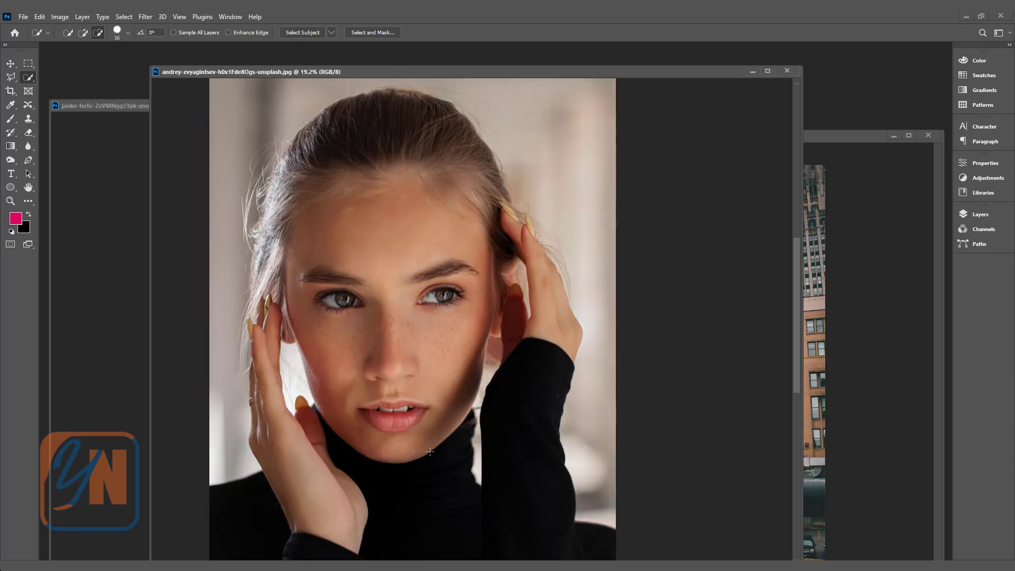
scroll(430, 343, up, 3)
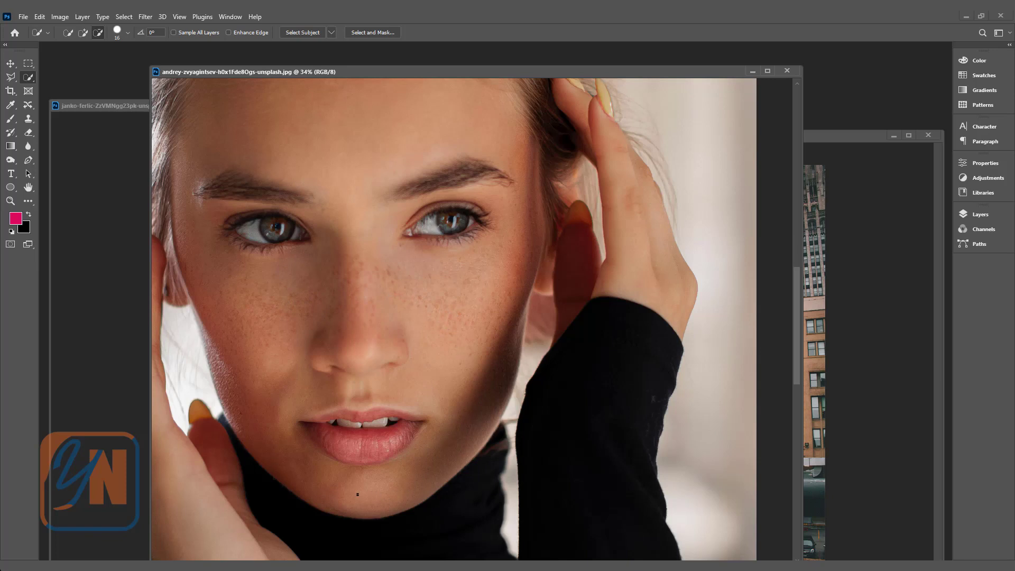
scroll(264, 409, down, 2)
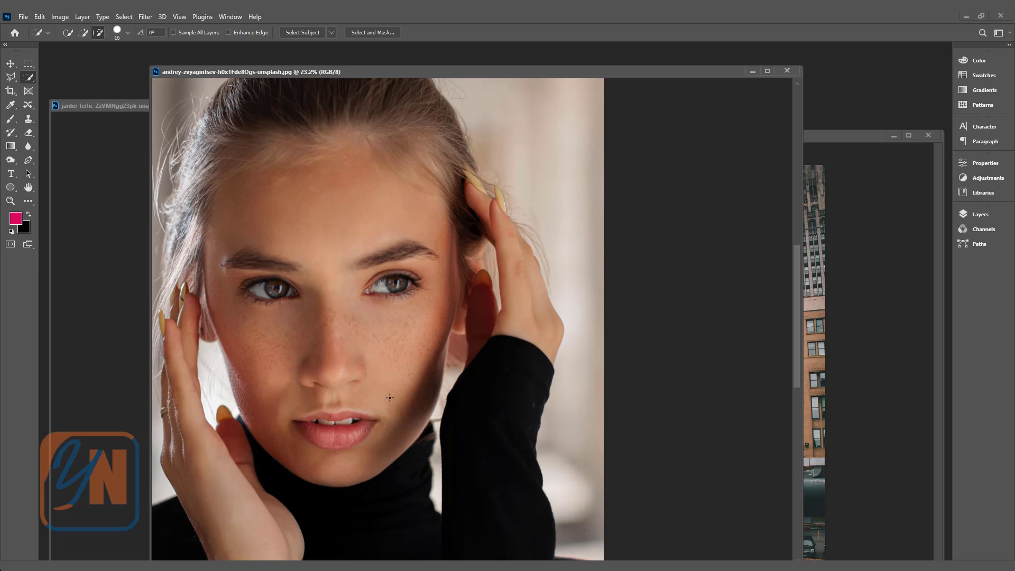
scroll(390, 397, up, 1)
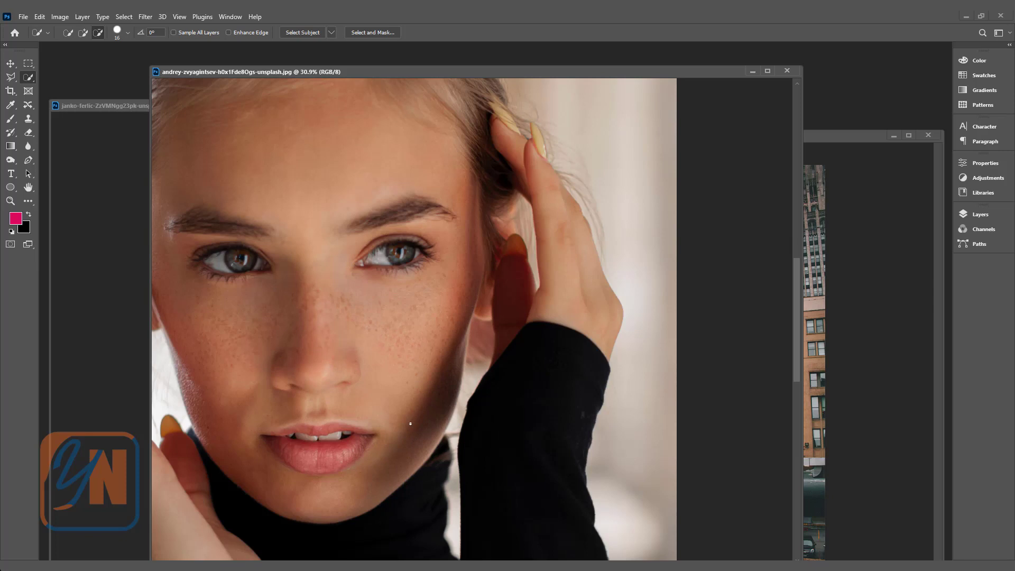
scroll(410, 424, down, 1)
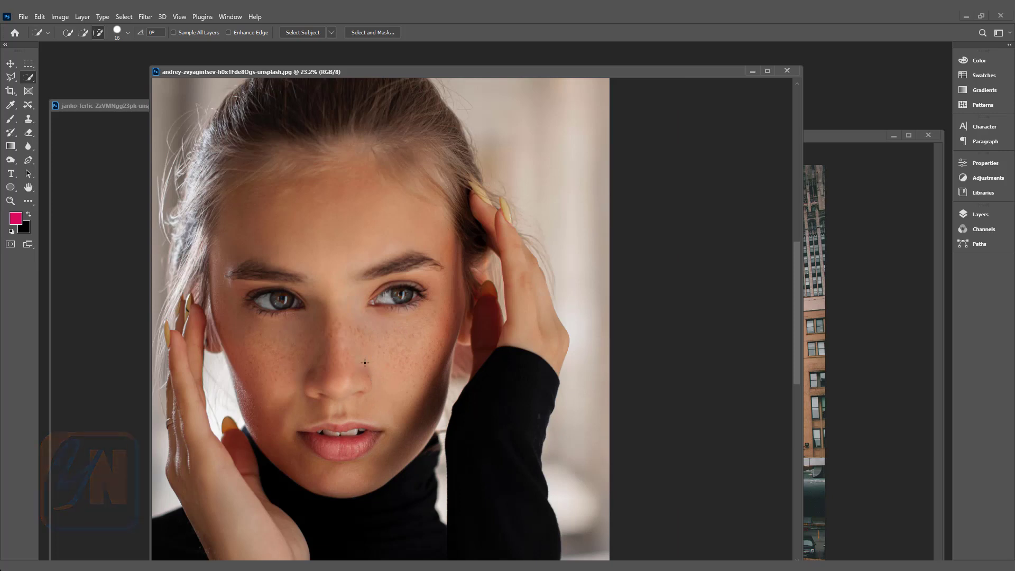
key(ctrl+z)
scroll(365, 362, up, 3)
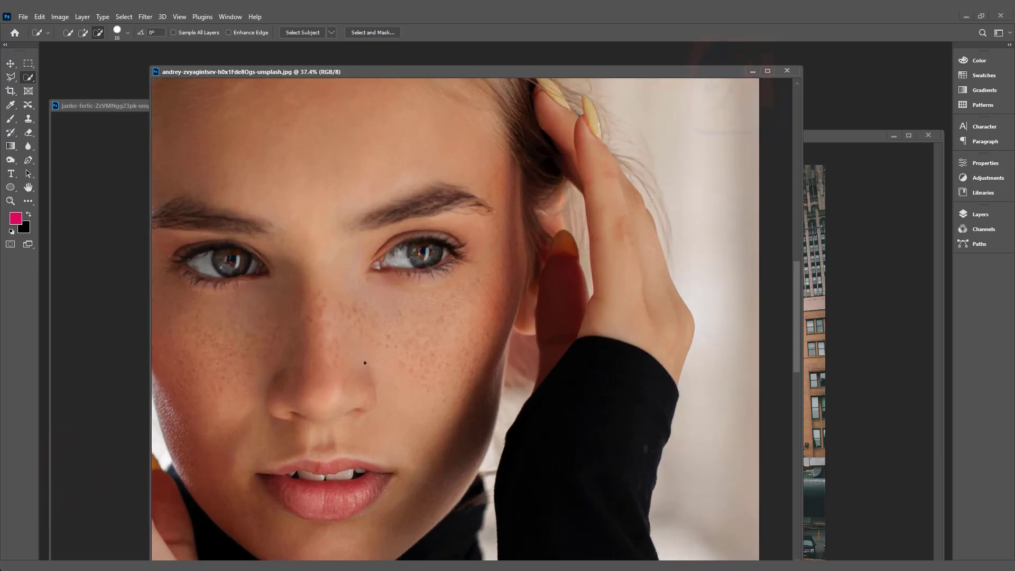
scroll(365, 363, down, 3)
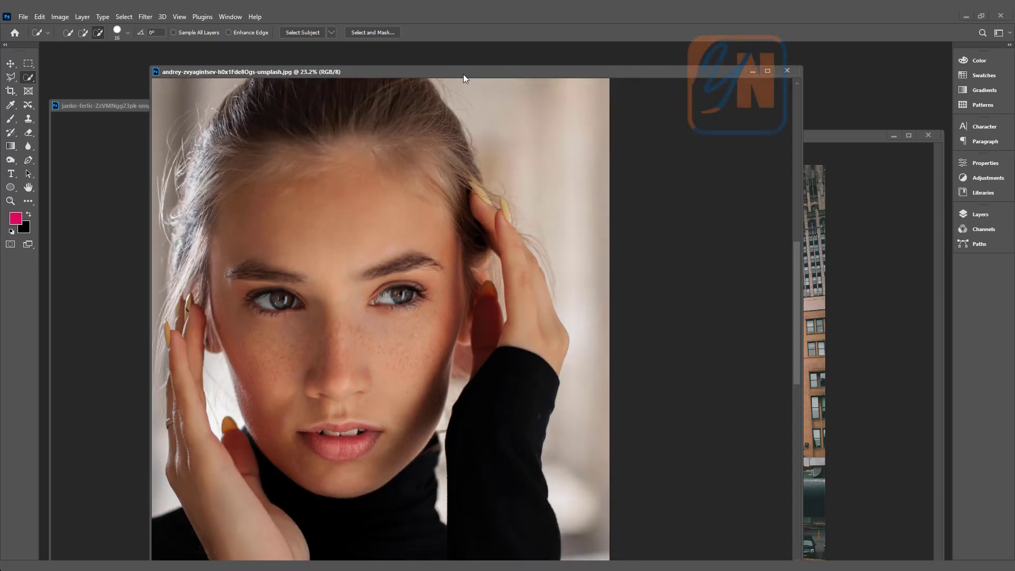
Resize the portrait in Image Size to 700 px wide (700 × 1050 px).
right_click(467, 71)
click(485, 87)
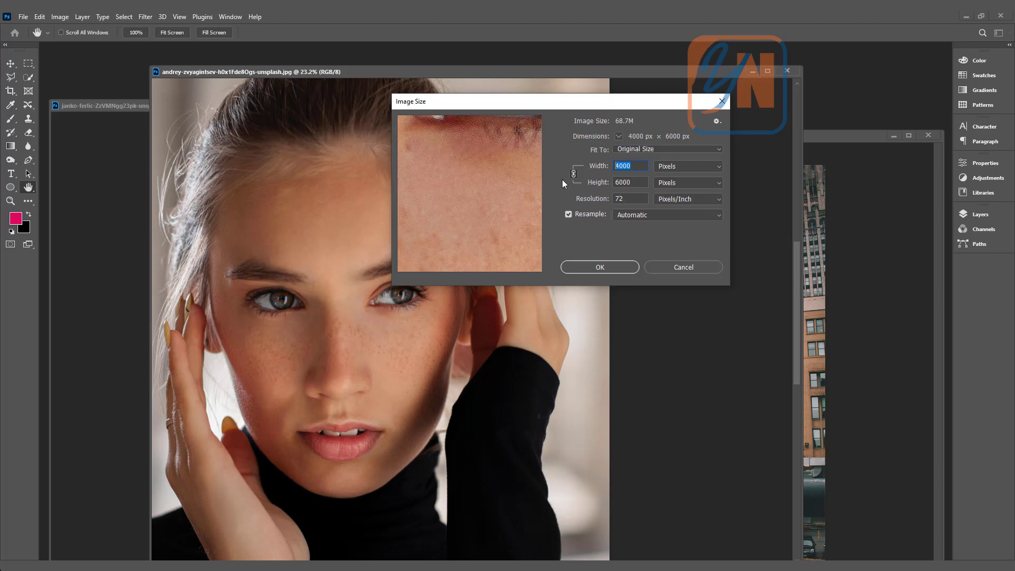
text(700)
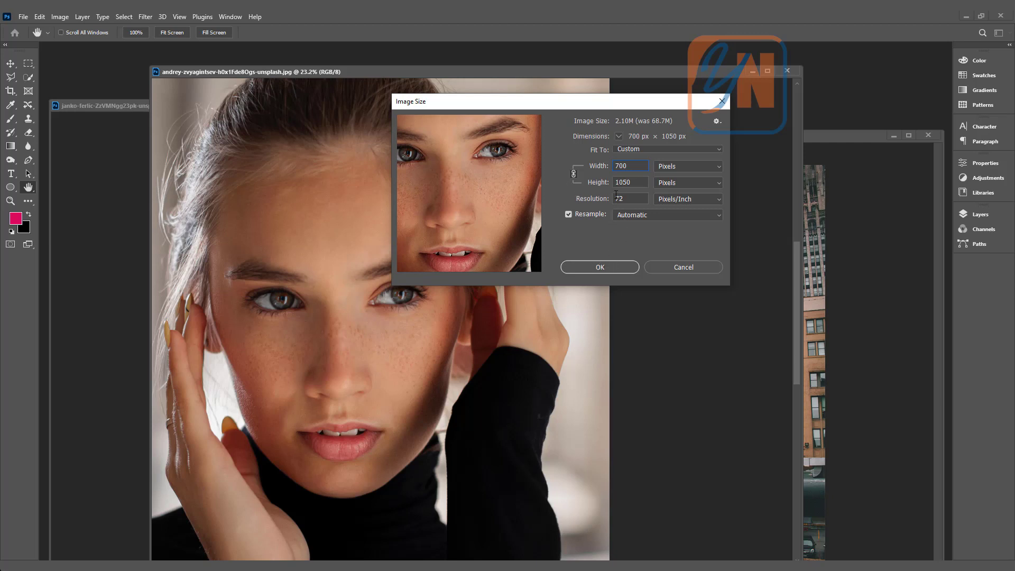
click(607, 267)
View the portrait at 100% and zoom in on the face.
click(10, 201)
click(280, 32)
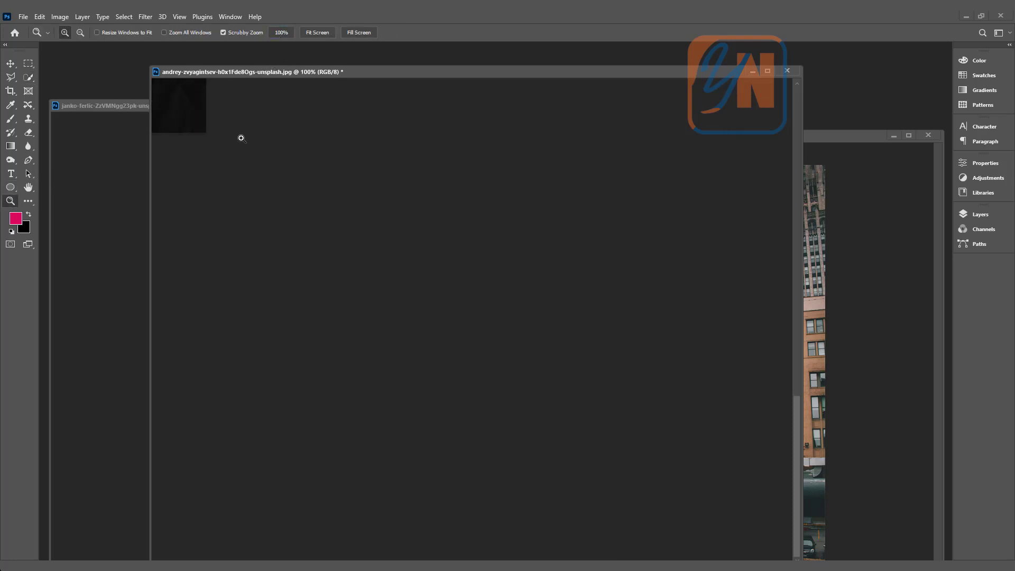
drag(492, 345, 518, 345)
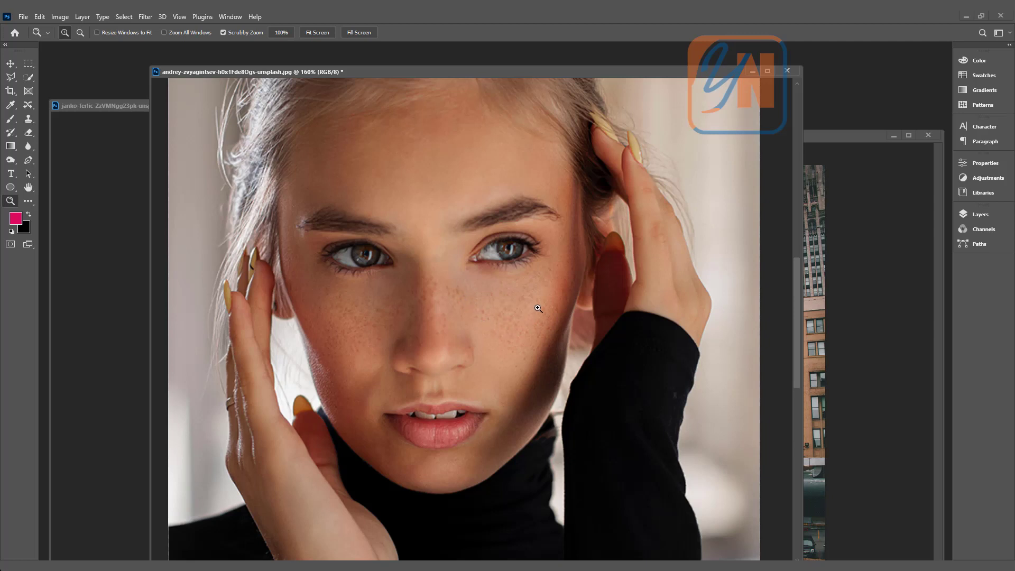
Show the Layers panel, select the Blur Tool, and blur the skin on the right cheek.
click(987, 221)
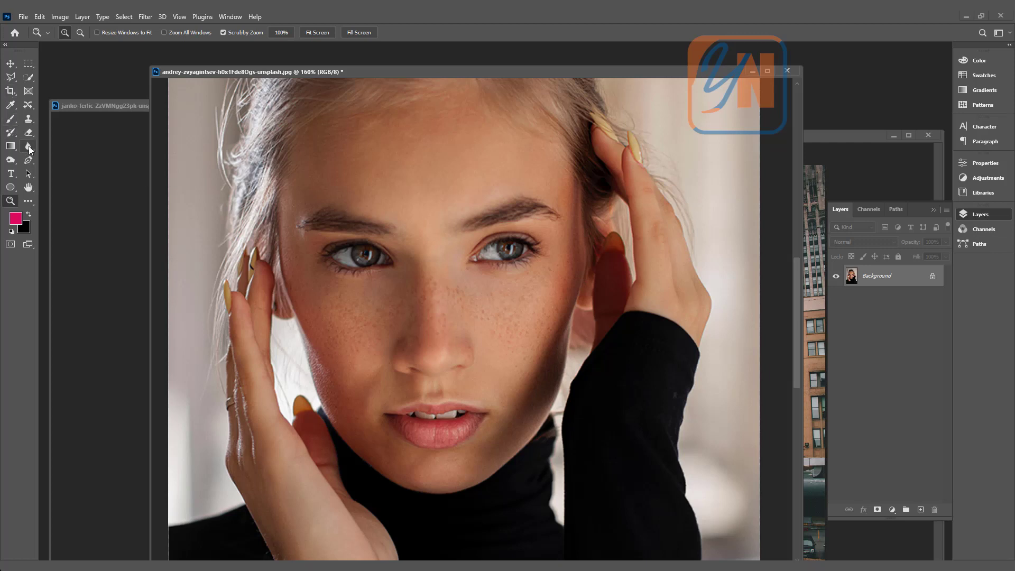
click(30, 150)
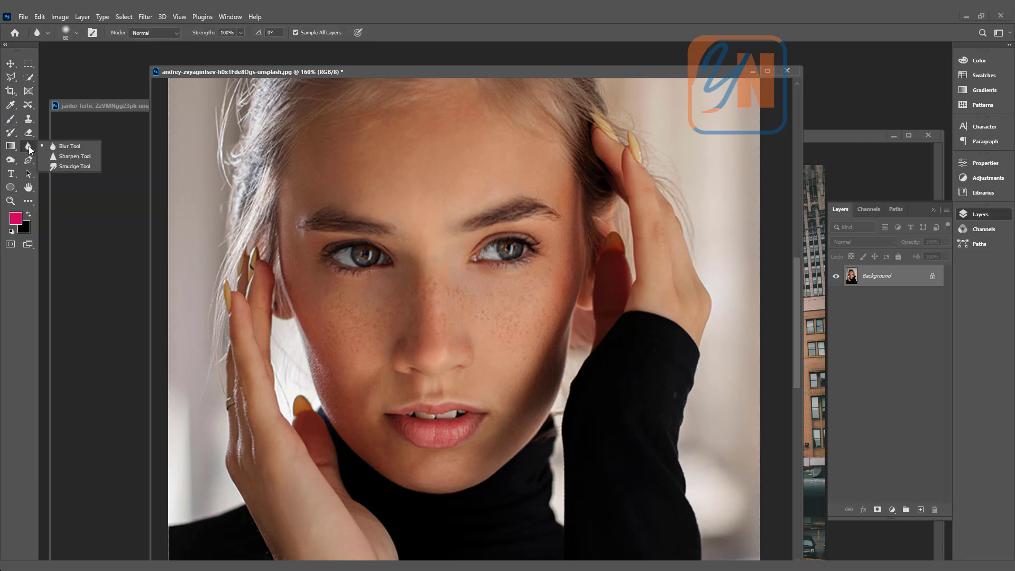
click(62, 147)
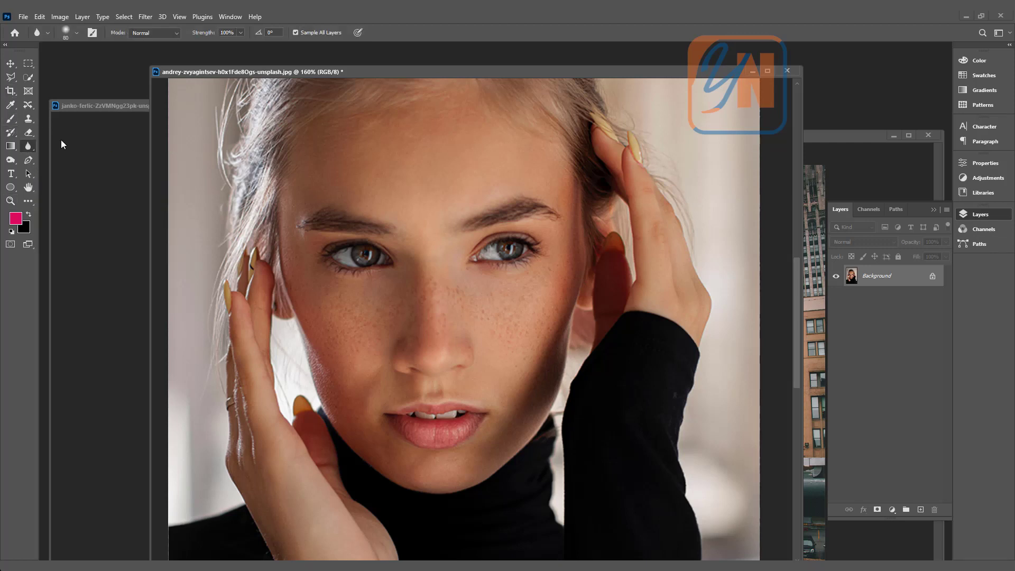
click(77, 33)
click(288, 15)
mouse_move(480, 311)
mouse_down()
mouse_move(462, 317)
mouse_move(481, 343)
mouse_up()
Add a new layer and blur the right cheek and nose bridge with a smaller brush.
click(920, 510)
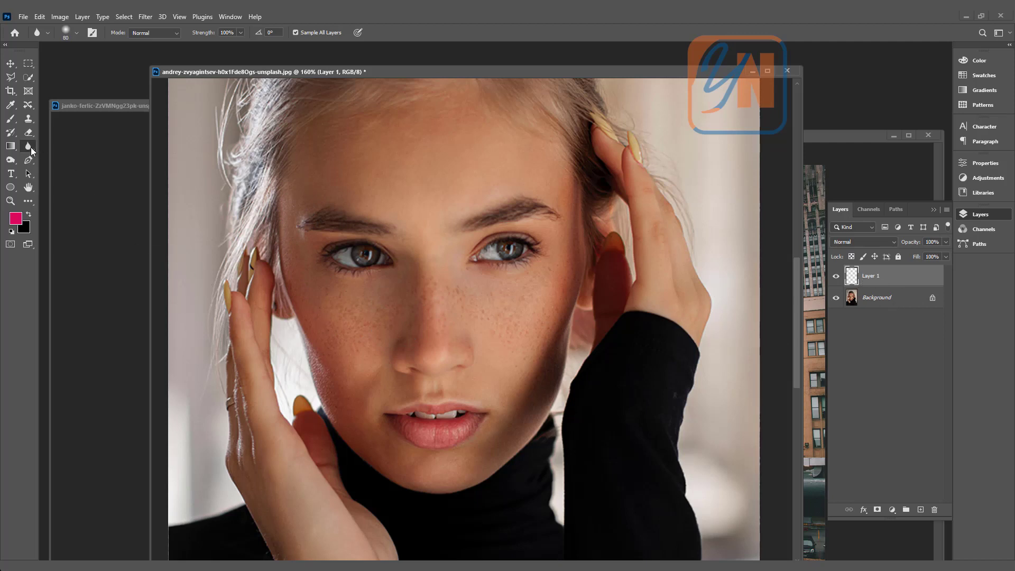
scroll(519, 385, up, 1)
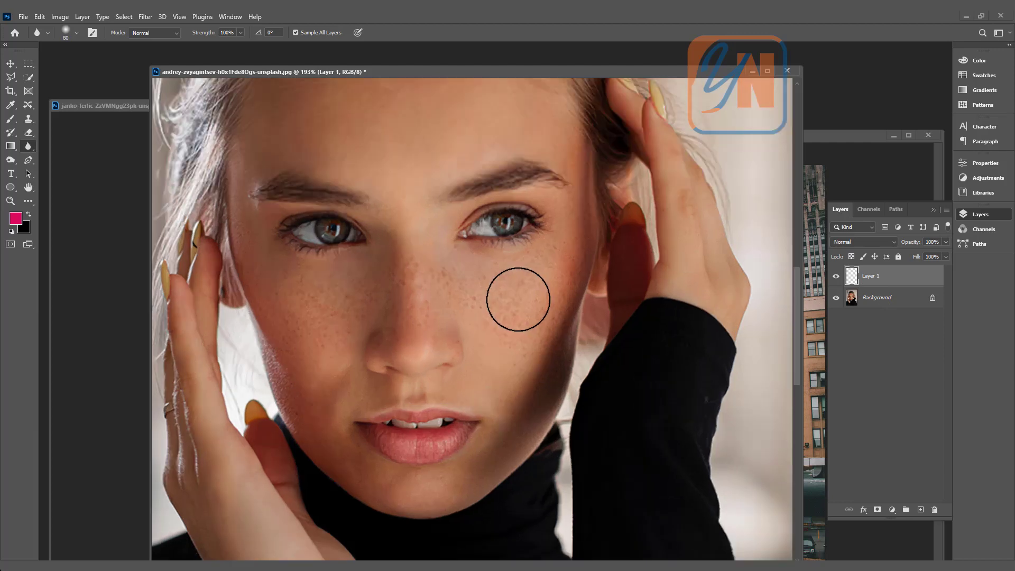
mouse_move(523, 303)
mouse_down()
mouse_move(483, 328)
mouse_move(495, 304)
mouse_move(537, 322)
mouse_move(526, 301)
mouse_move(506, 349)
mouse_move(529, 311)
mouse_move(458, 282)
mouse_move(456, 313)
mouse_move(514, 313)
mouse_move(559, 285)
mouse_move(543, 303)
mouse_move(540, 283)
mouse_move(517, 288)
mouse_move(542, 285)
mouse_move(526, 356)
mouse_move(319, 415)
mouse_move(399, 395)
mouse_move(382, 335)
mouse_move(372, 350)
mouse_move(388, 369)
mouse_move(442, 354)
mouse_move(465, 364)
mouse_move(456, 312)
mouse_move(296, 314)
mouse_move(297, 296)
mouse_move(336, 297)
mouse_move(327, 325)
mouse_up()
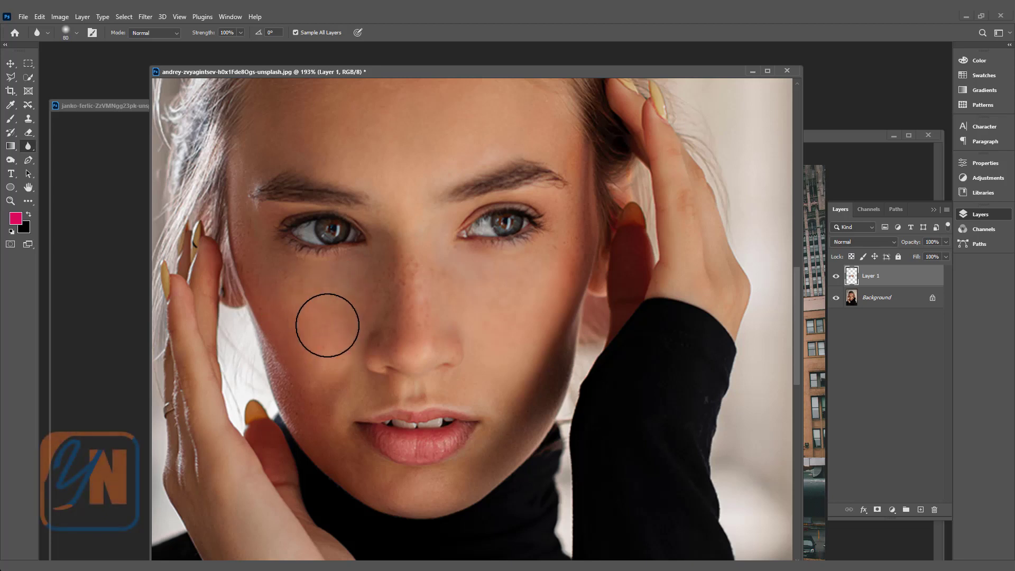
key(bracketleft)
key(bracketleft)
key(bracketleft)
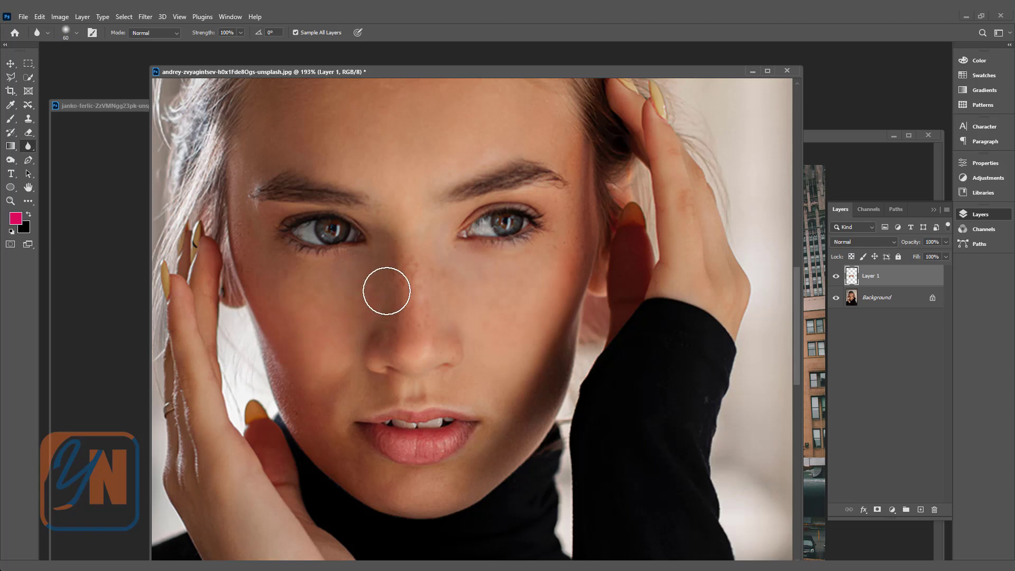
mouse_move(394, 272)
mouse_down()
mouse_move(397, 304)
mouse_move(391, 263)
mouse_move(392, 300)
mouse_move(398, 275)
mouse_move(404, 294)
mouse_move(427, 259)
mouse_move(423, 307)
mouse_move(430, 250)
mouse_move(430, 294)
mouse_move(360, 292)
mouse_move(382, 313)
mouse_move(382, 274)
mouse_move(380, 294)
mouse_move(409, 285)
mouse_move(417, 262)
mouse_move(557, 267)
mouse_move(569, 246)
mouse_move(567, 277)
mouse_move(577, 235)
mouse_move(523, 348)
mouse_move(511, 308)
mouse_move(504, 312)
mouse_move(516, 397)
mouse_move(546, 366)
mouse_move(523, 420)
mouse_move(510, 387)
mouse_move(444, 392)
mouse_move(480, 402)
mouse_move(361, 392)
mouse_move(369, 394)
mouse_move(326, 402)
mouse_move(329, 393)
mouse_move(324, 410)
mouse_move(291, 401)
mouse_move(287, 367)
mouse_move(294, 413)
mouse_move(347, 472)
mouse_move(339, 450)
mouse_move(512, 331)
mouse_up()
Blur the forehead skin and toggle Layer 1's visibility to compare.
scroll(578, 226, up, 2)
mouse_move(578, 226)
mouse_down()
mouse_move(532, 173)
mouse_move(424, 125)
mouse_move(362, 131)
mouse_move(392, 124)
mouse_move(274, 161)
mouse_move(337, 163)
mouse_move(292, 185)
mouse_move(409, 168)
mouse_move(374, 175)
mouse_up()
scroll(545, 404, down, 3)
scroll(526, 403, up, 1)
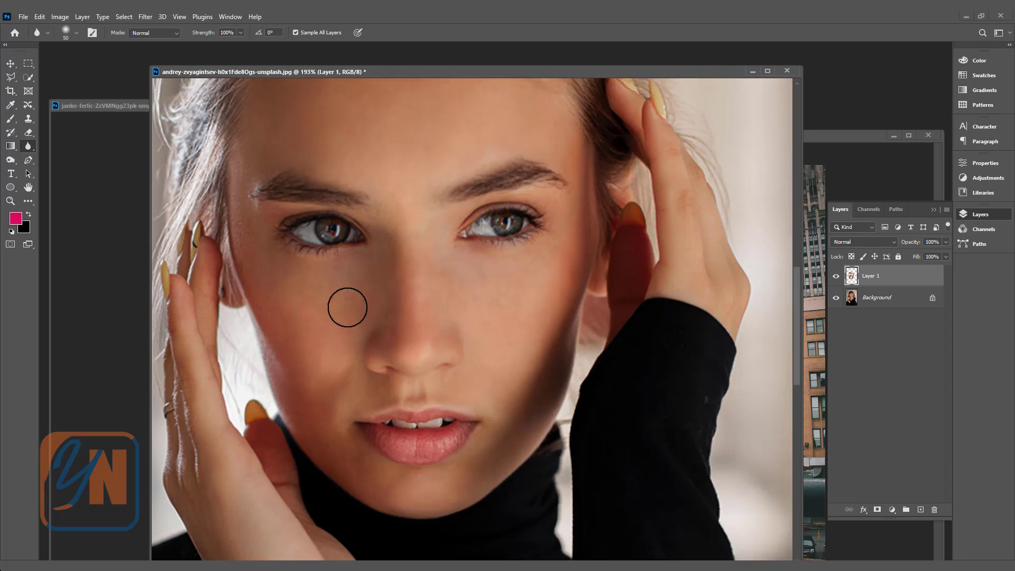
click(835, 276)
click(837, 276)
scroll(495, 336, up, 1)
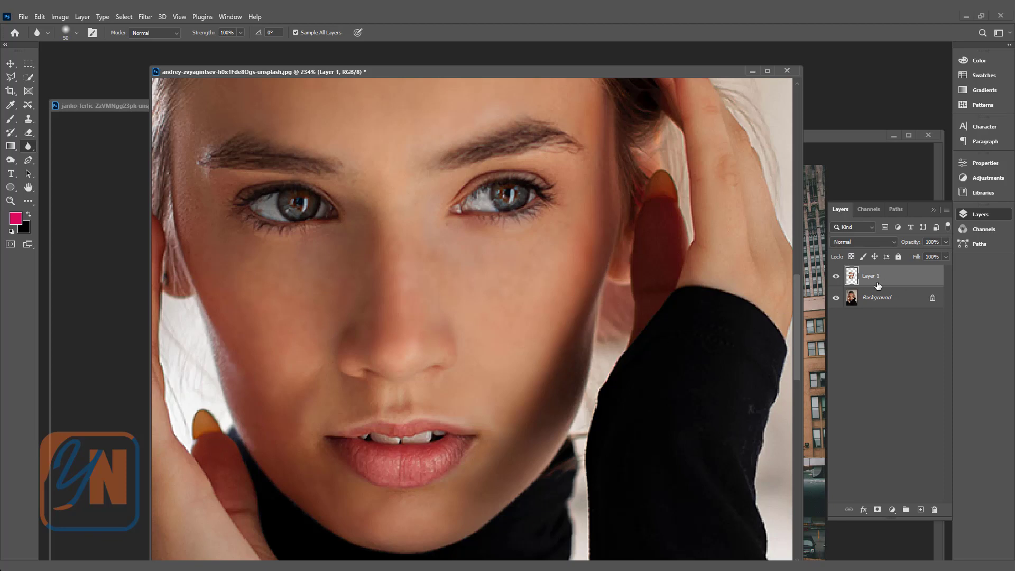
Apply Filter > Blur > Surface Blur at Radius 4, Threshold 11, checking with Preview off.
click(145, 17)
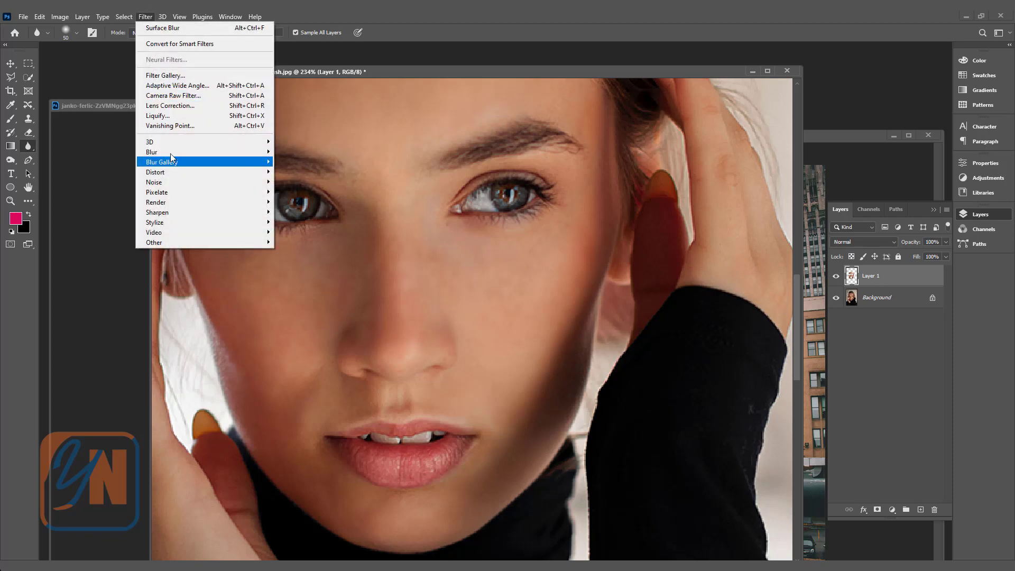
mouse_move(173, 155)
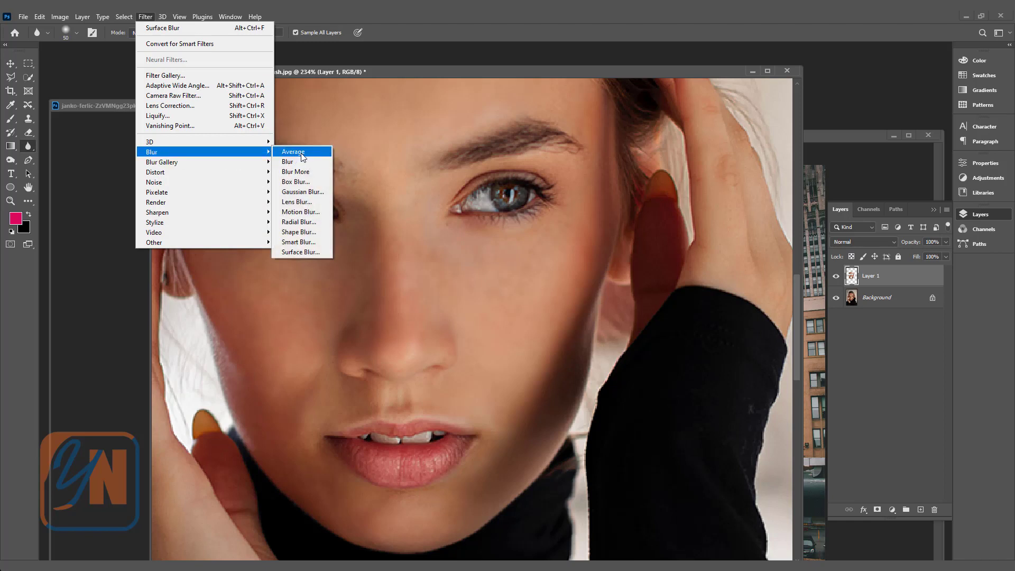
click(300, 253)
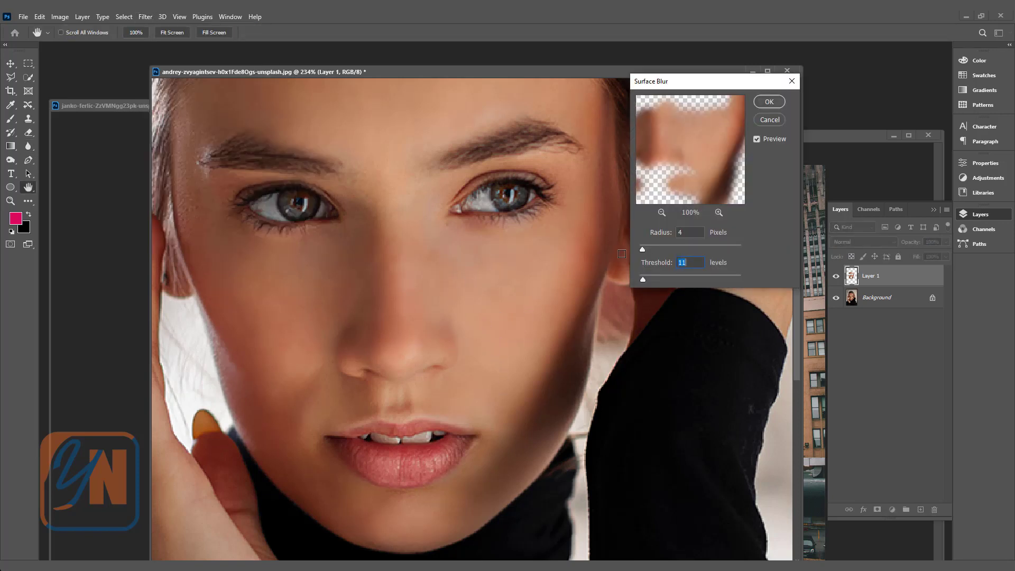
click(757, 140)
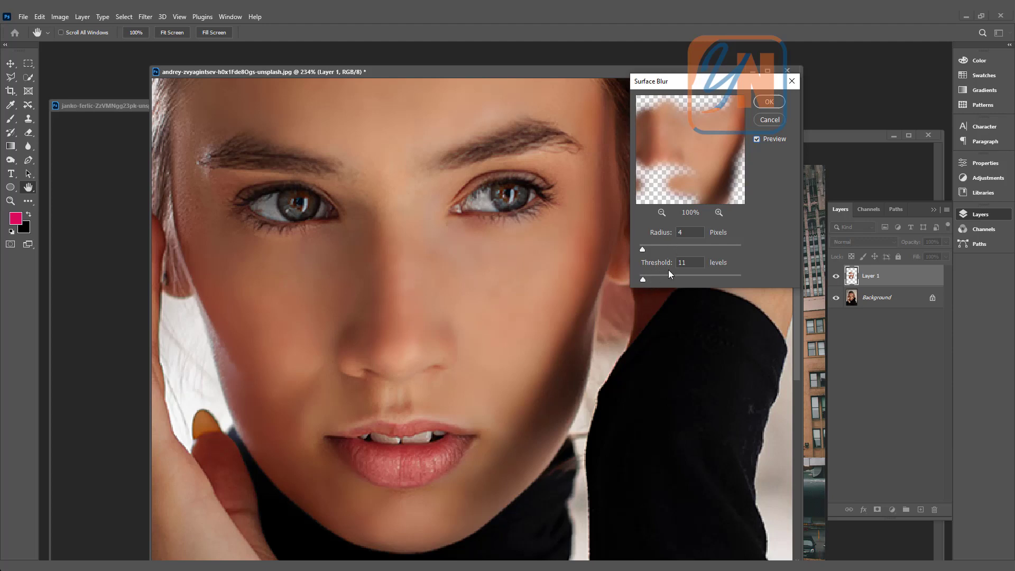
click(769, 102)
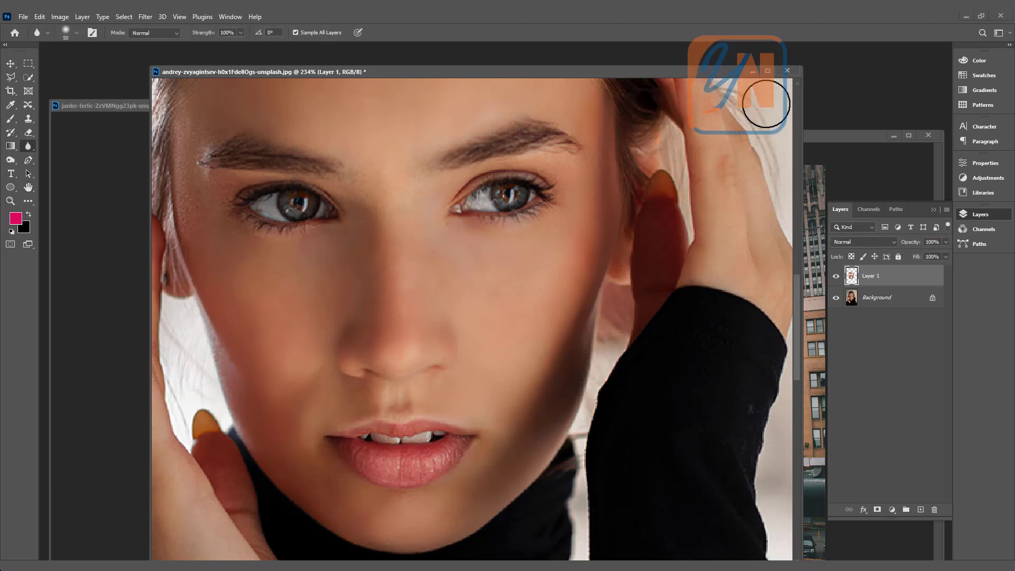
Switch to the Eraser at 15% opacity and brush size 30.
key(r)
click(29, 136)
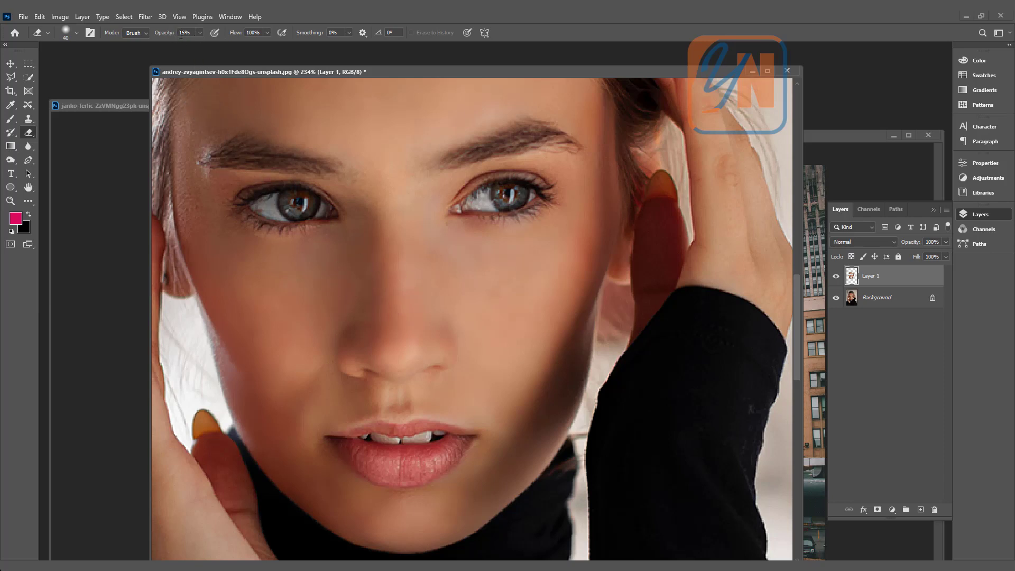
click(200, 33)
click(291, 19)
key(bracketleft)
key(bracketleft)
key(bracketright)
Erase the smoothing along the cheek, ear and temple hair edges, toggling Layer 1 to compare.
mouse_move(178, 276)
mouse_down()
mouse_move(200, 373)
mouse_move(198, 327)
mouse_move(192, 318)
mouse_move(201, 384)
mouse_up()
drag(625, 284, 606, 400)
scroll(766, 386, down, 1)
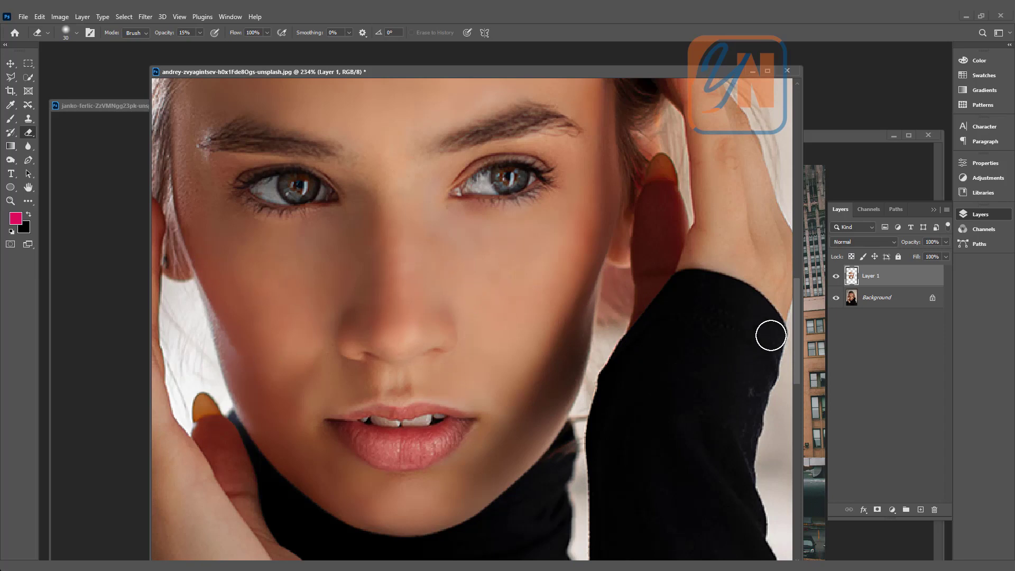
click(836, 276)
click(836, 276)
click(836, 276)
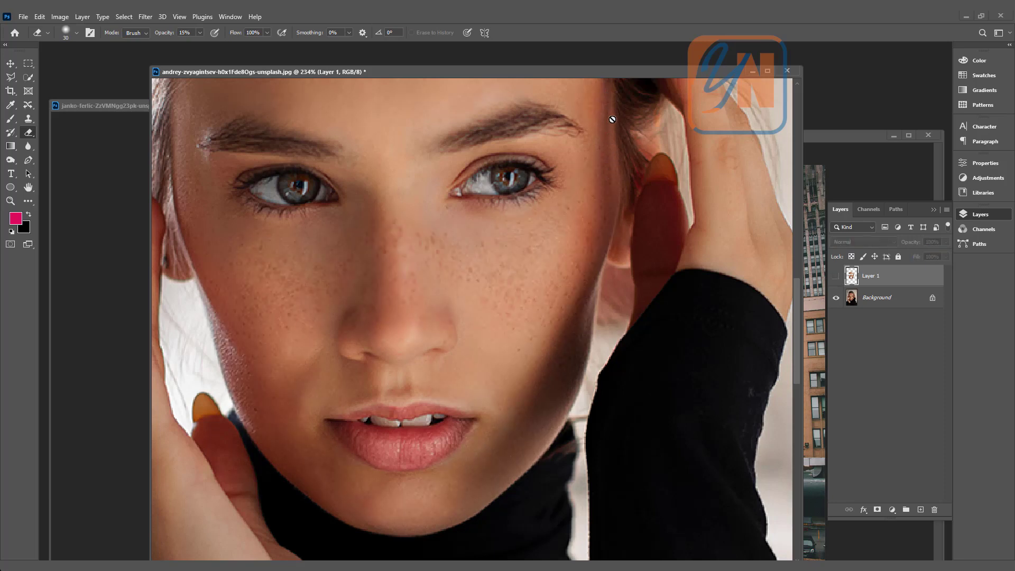
click(836, 276)
scroll(627, 185, up, 3)
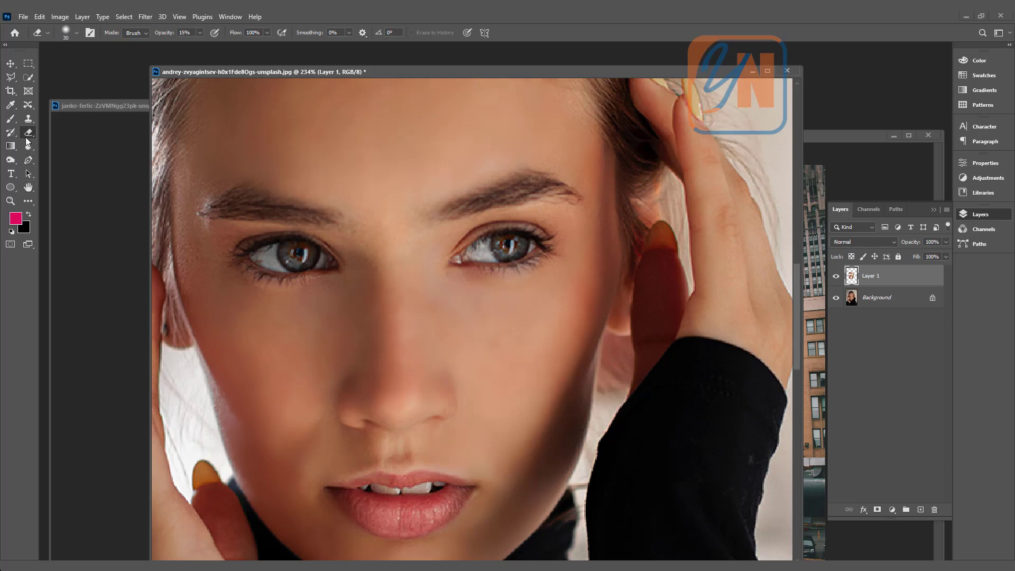
drag(630, 165, 625, 249)
scroll(625, 248, down, 3)
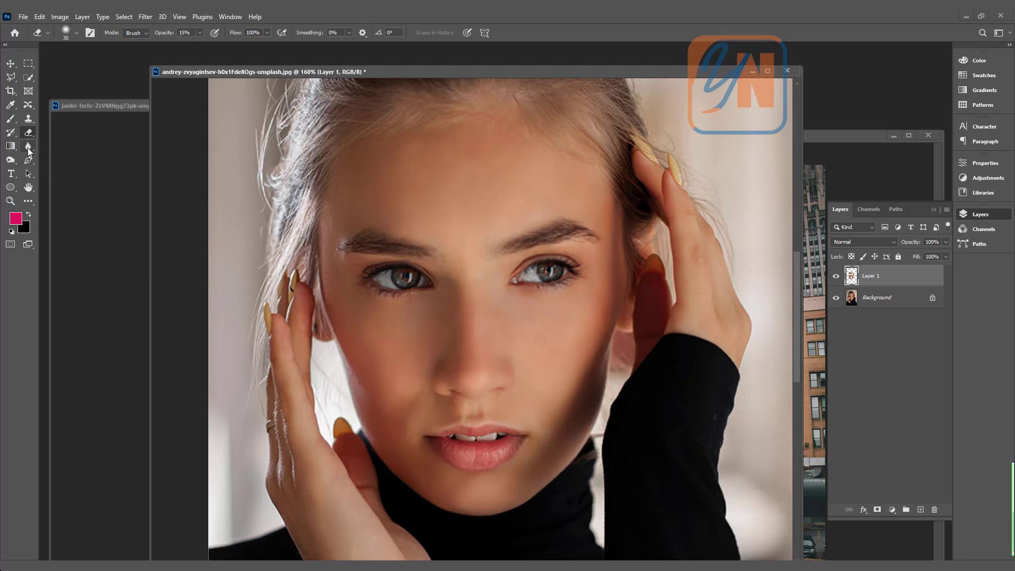
Sharpen the left eye up to the eyebrow with the Sharpen Tool, then add Layer 2.
click(29, 152)
click(48, 154)
mouse_move(404, 299)
mouse_down()
mouse_move(358, 299)
mouse_move(354, 275)
mouse_move(429, 263)
mouse_move(353, 243)
mouse_move(587, 239)
mouse_up()
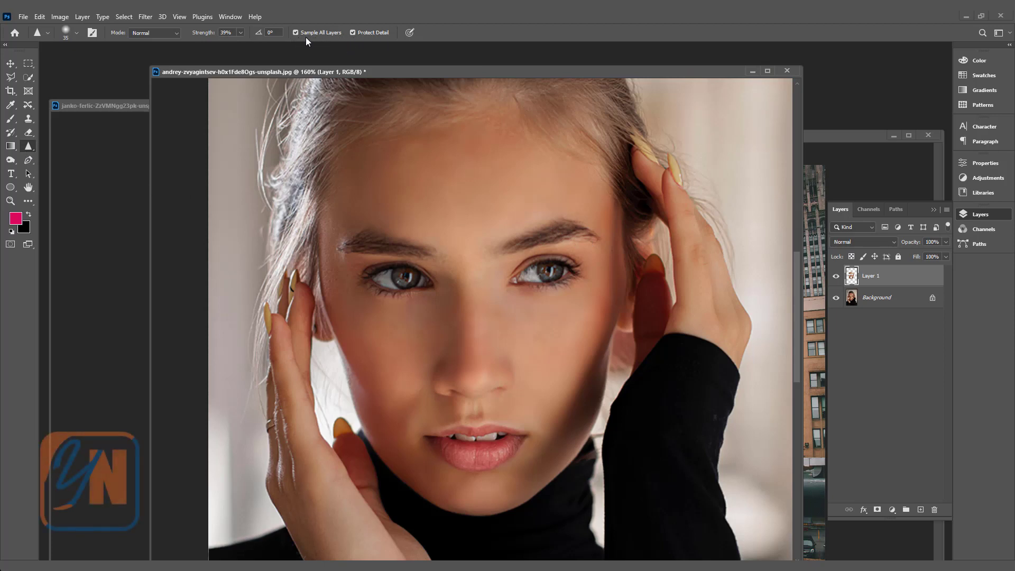
click(920, 510)
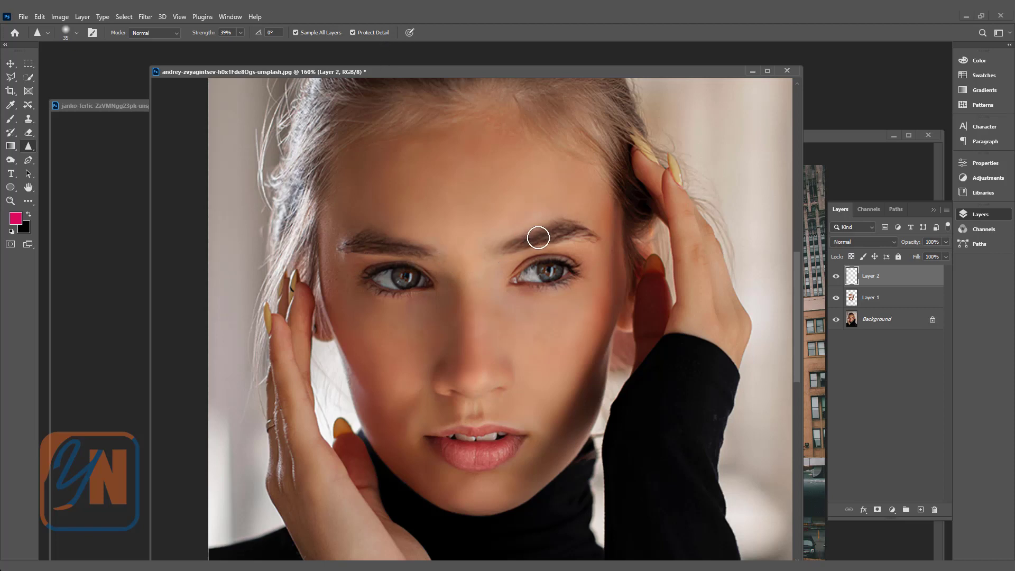
Turn off Protect Detail, undo the overdone eyebrow stroke, and set the Sharpen brush to 20.
mouse_move(566, 230)
mouse_down()
mouse_move(591, 236)
mouse_move(556, 233)
mouse_move(594, 233)
mouse_move(553, 240)
mouse_move(590, 241)
mouse_move(544, 236)
mouse_move(597, 241)
mouse_move(548, 247)
mouse_move(597, 244)
mouse_move(552, 248)
mouse_move(586, 241)
mouse_up()
click(353, 33)
key(ctrl+z)
scroll(544, 291, up, 3)
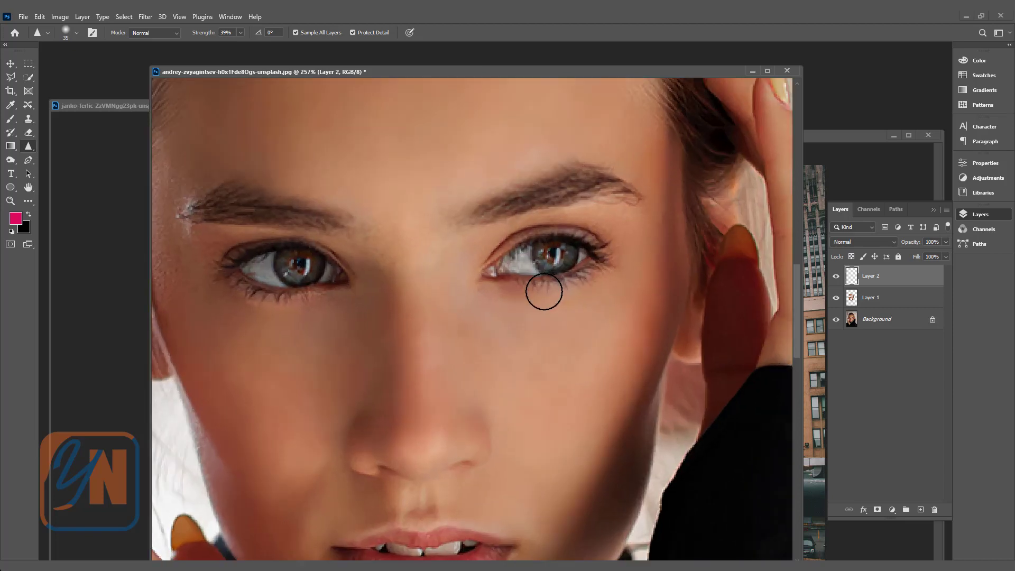
scroll(579, 271, up, 1)
key(bracketleft)
Sharpen the right lower lashes, both irises, the right eyebrow and the lower lip.
mouse_move(505, 287)
mouse_down()
mouse_move(559, 288)
mouse_move(594, 265)
mouse_move(524, 289)
mouse_move(599, 269)
mouse_up()
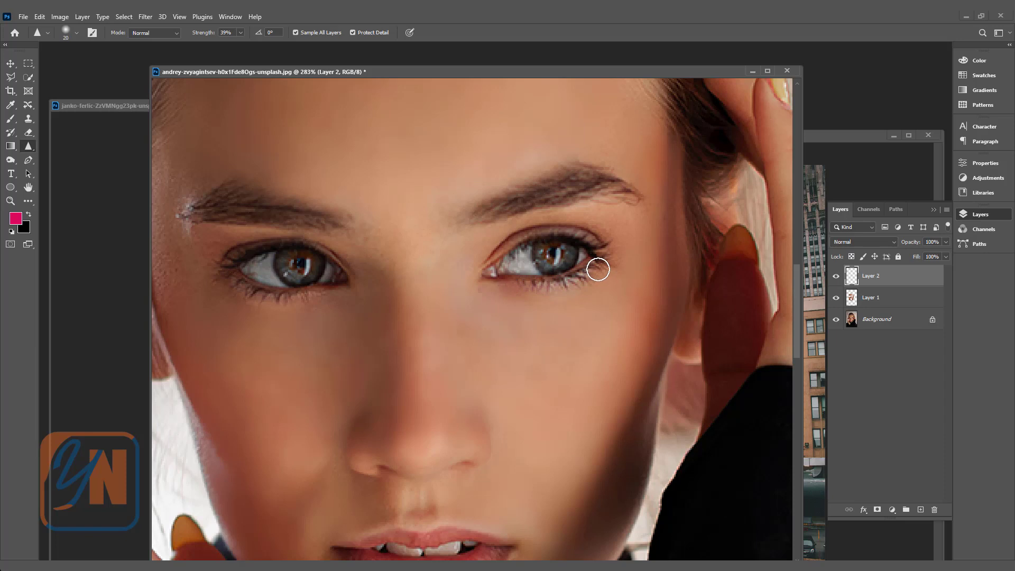
drag(544, 243, 560, 255)
mouse_move(272, 277)
mouse_down()
mouse_move(303, 250)
mouse_move(288, 254)
mouse_move(307, 267)
mouse_move(318, 257)
mouse_move(265, 291)
mouse_move(298, 293)
mouse_move(261, 295)
mouse_move(224, 277)
mouse_move(294, 295)
mouse_up()
mouse_move(526, 205)
mouse_down()
mouse_move(562, 192)
mouse_move(630, 195)
mouse_move(559, 196)
mouse_up()
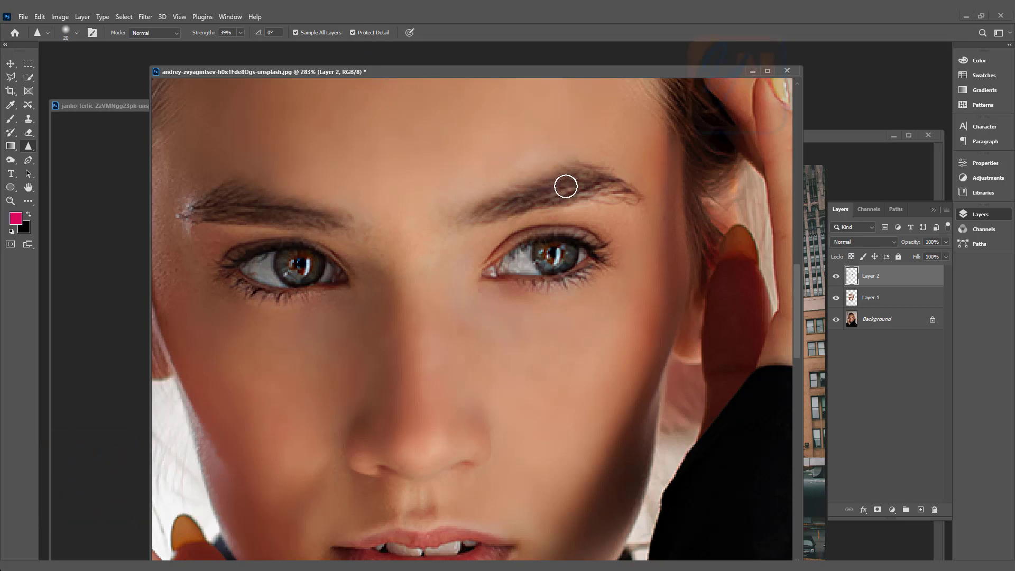
mouse_move(564, 183)
mouse_down()
mouse_move(632, 201)
mouse_move(336, 228)
mouse_move(228, 200)
mouse_move(185, 212)
mouse_move(295, 216)
mouse_move(197, 217)
mouse_move(240, 207)
mouse_up()
scroll(463, 409, down, 3)
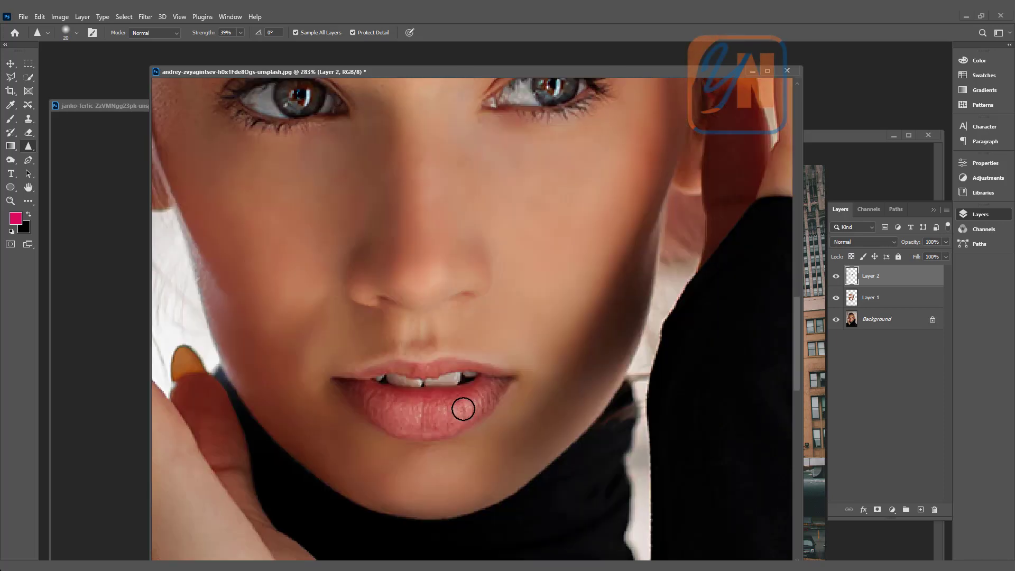
drag(463, 408, 422, 429)
scroll(422, 429, up, 1)
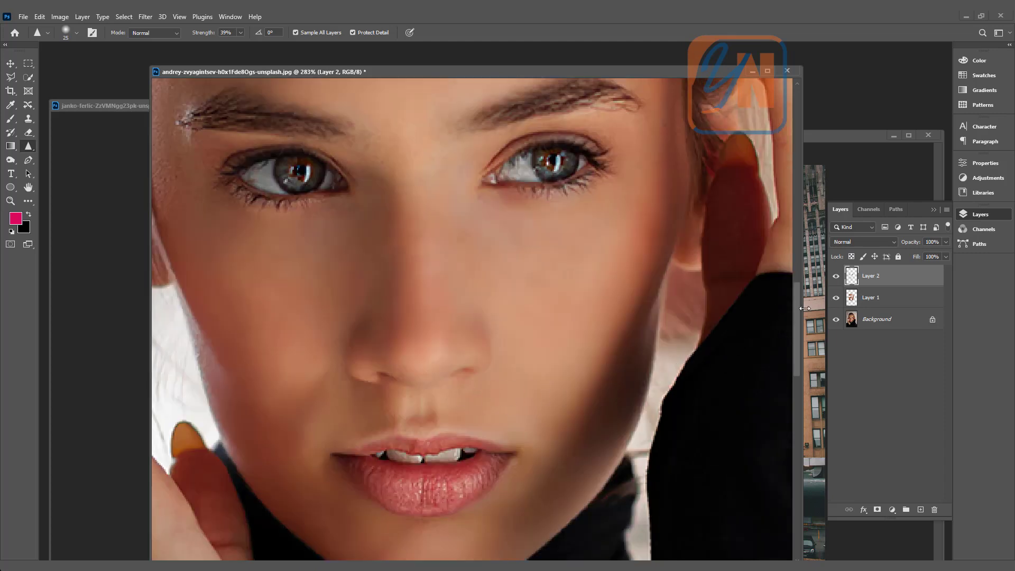
Toggle Layer 2 to compare, enlarge the Sharpen brush to 70, and sharpen the right hairline strands.
click(837, 279)
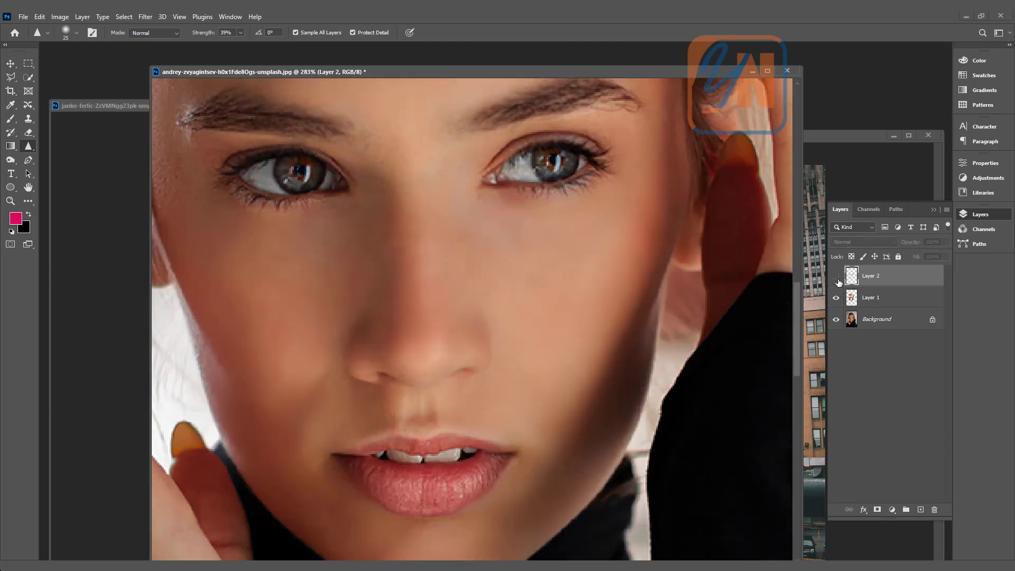
click(836, 276)
click(836, 276)
scroll(427, 357, down, 3)
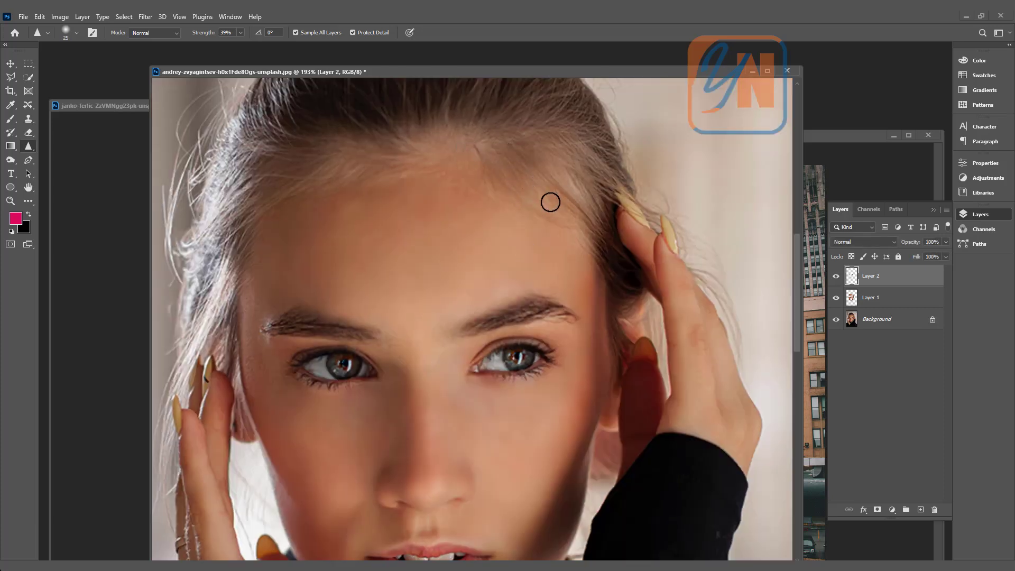
key(bracketright)
key(bracketright)
key(bracketright)
key(bracketright)
key(bracketright)
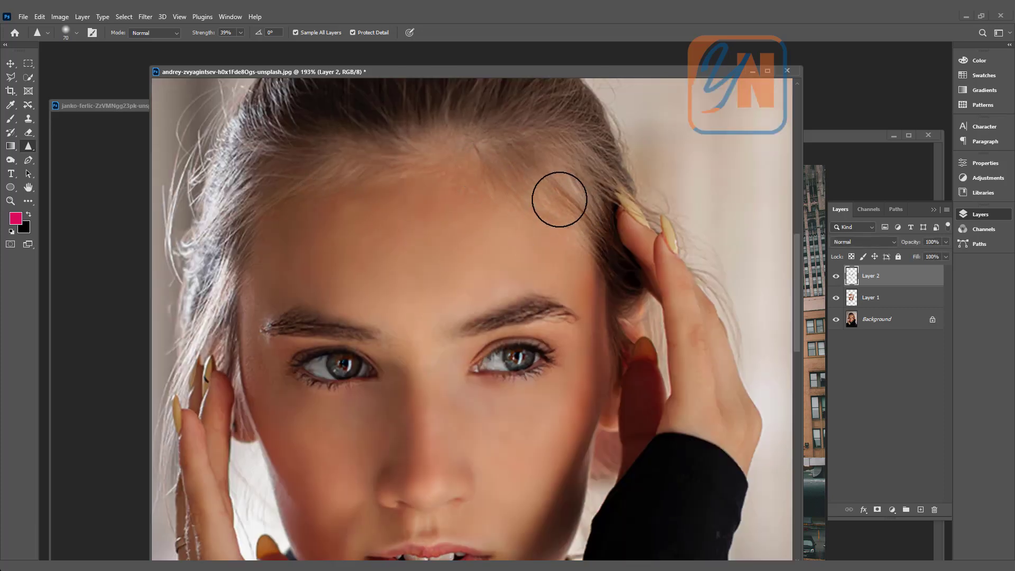
mouse_move(560, 200)
mouse_down()
mouse_move(612, 234)
mouse_move(557, 213)
mouse_move(591, 234)
mouse_move(575, 214)
mouse_up()
scroll(296, 177, down, 3)
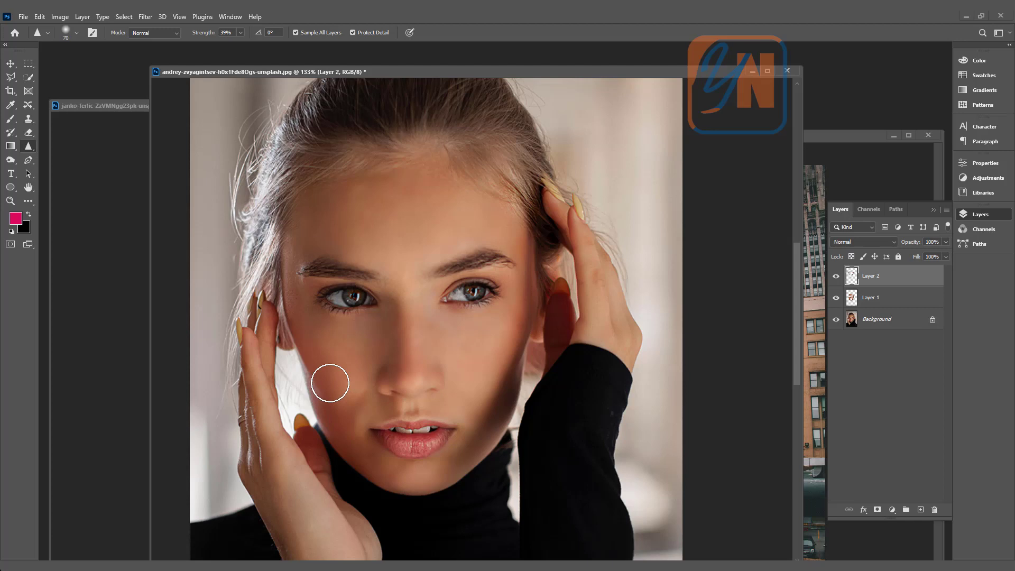
Restore the collapsed Girl image.jpg document and move its window to the centre of the workspace.
double_click(100, 106)
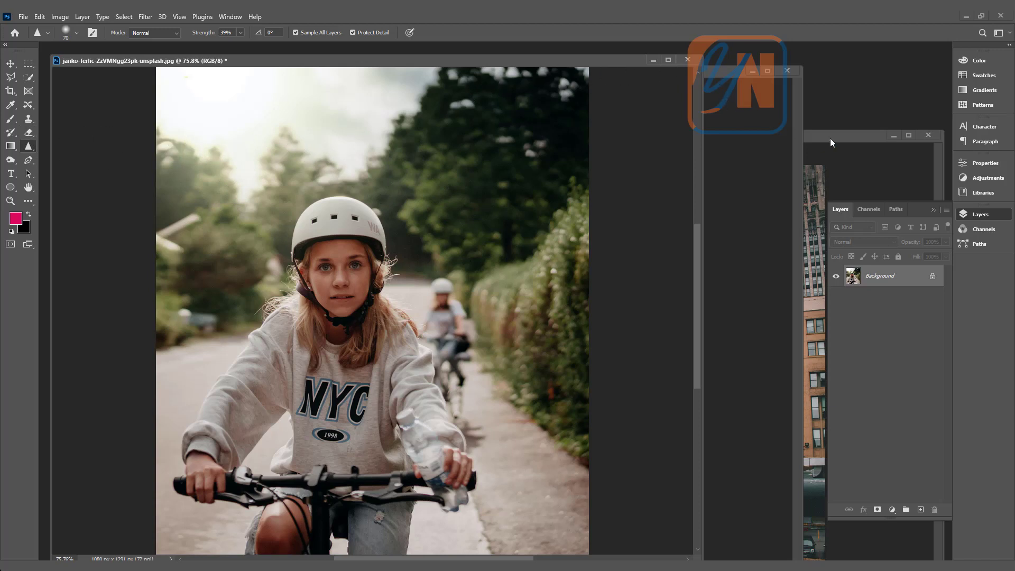
mouse_move(830, 138)
mouse_down()
mouse_move(631, 91)
mouse_move(564, 62)
mouse_up()
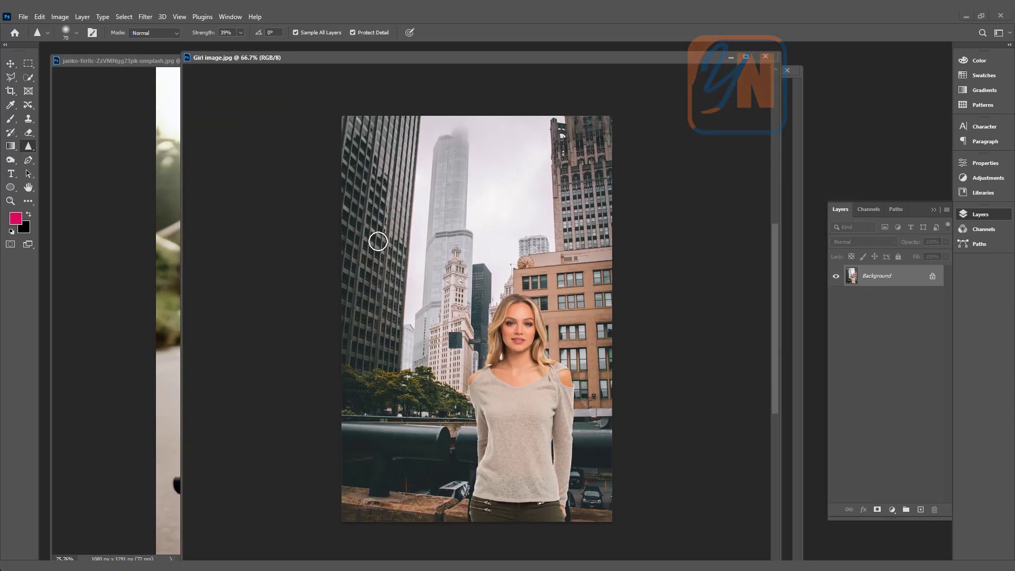
Switch to the Blur Tool, add Layer 1 above Background, and blur the tall left building.
right_click(28, 147)
click(68, 148)
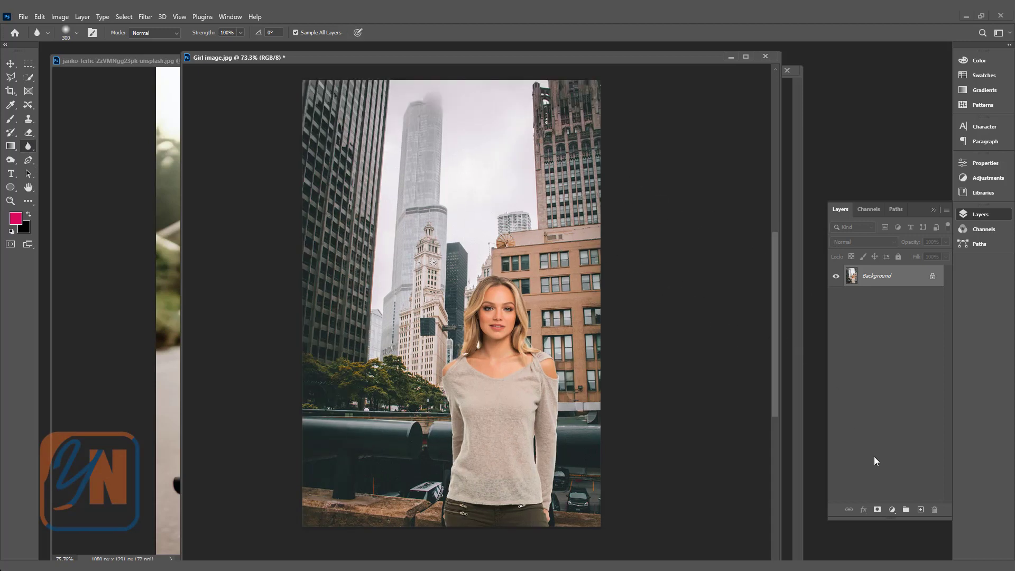
click(921, 510)
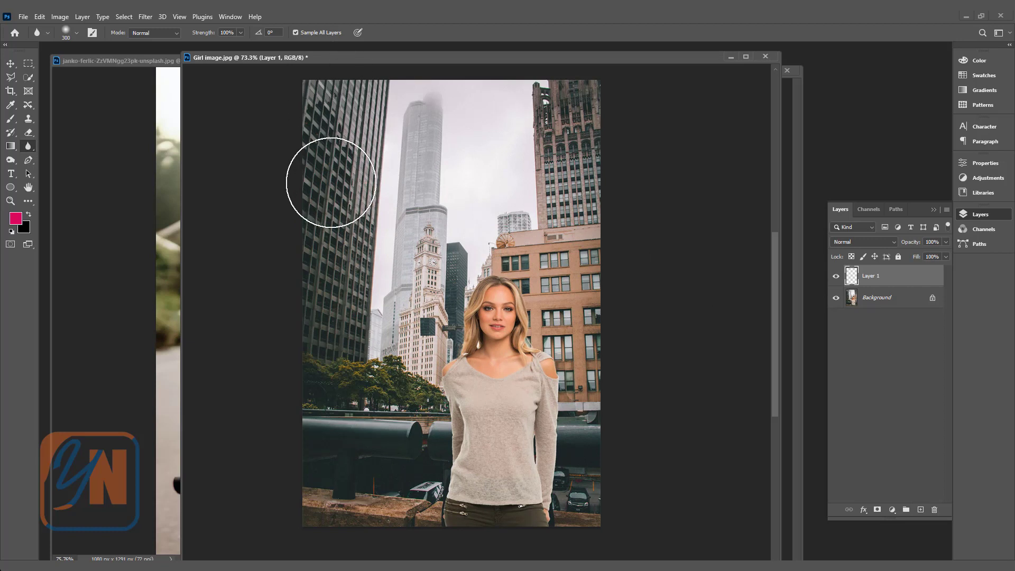
mouse_move(329, 189)
mouse_down()
mouse_move(406, 156)
mouse_move(289, 258)
mouse_move(334, 195)
mouse_move(324, 111)
mouse_move(428, 123)
mouse_move(341, 163)
mouse_move(488, 125)
mouse_move(601, 140)
mouse_move(603, 197)
mouse_move(579, 203)
mouse_move(533, 199)
mouse_move(366, 119)
mouse_move(384, 213)
mouse_move(366, 266)
mouse_move(368, 295)
mouse_move(343, 299)
mouse_move(431, 345)
mouse_move(447, 300)
mouse_move(470, 368)
mouse_move(464, 344)
mouse_move(392, 334)
mouse_move(403, 319)
mouse_move(453, 353)
mouse_move(487, 320)
mouse_move(503, 407)
mouse_move(496, 339)
mouse_move(486, 424)
mouse_move(433, 350)
mouse_move(481, 316)
mouse_move(486, 348)
mouse_move(497, 334)
mouse_move(492, 473)
mouse_up()
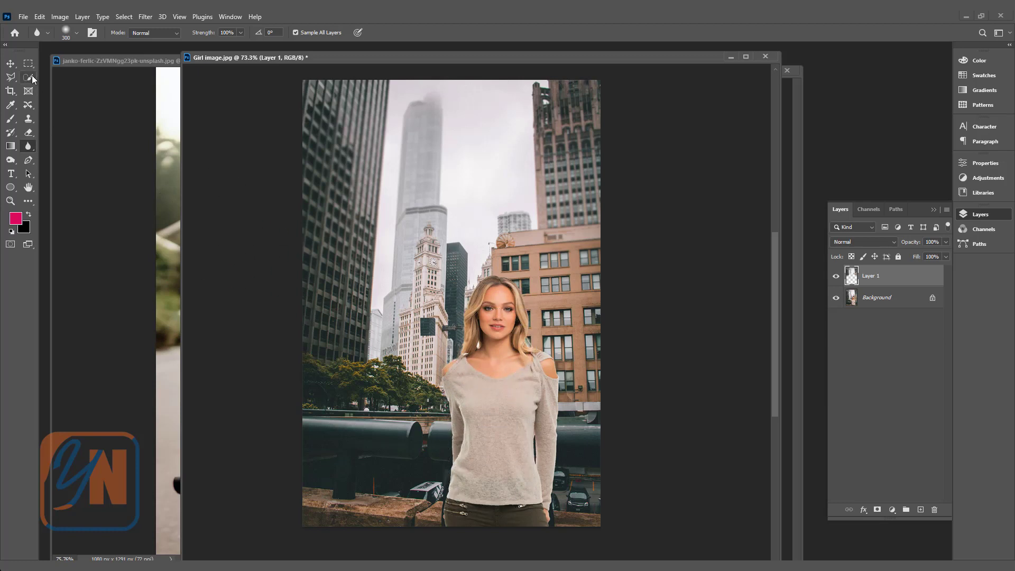
With Quick Selection in Add mode on the Background layer, select the girl from head to trousers.
drag(31, 75, 78, 88)
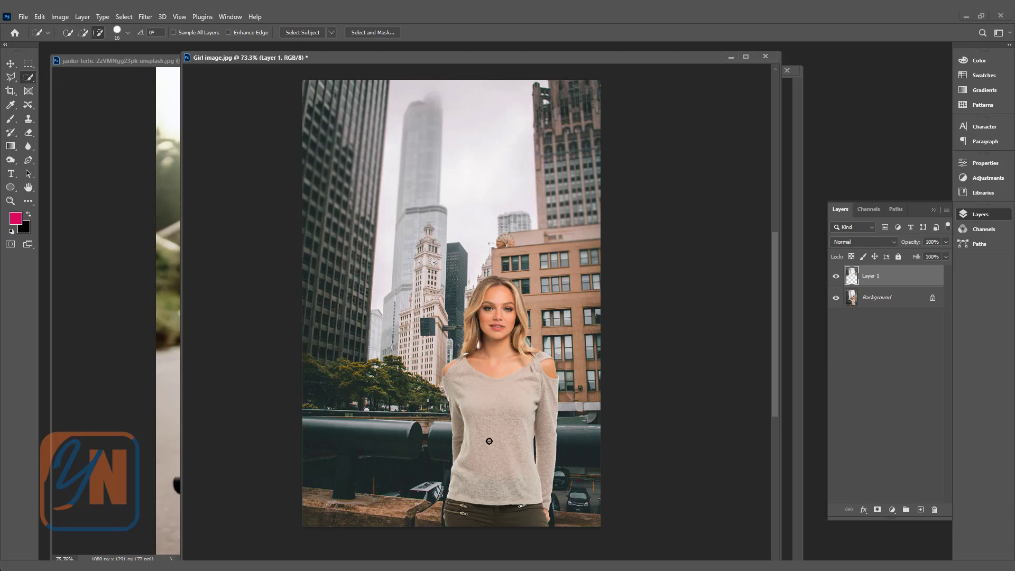
click(890, 300)
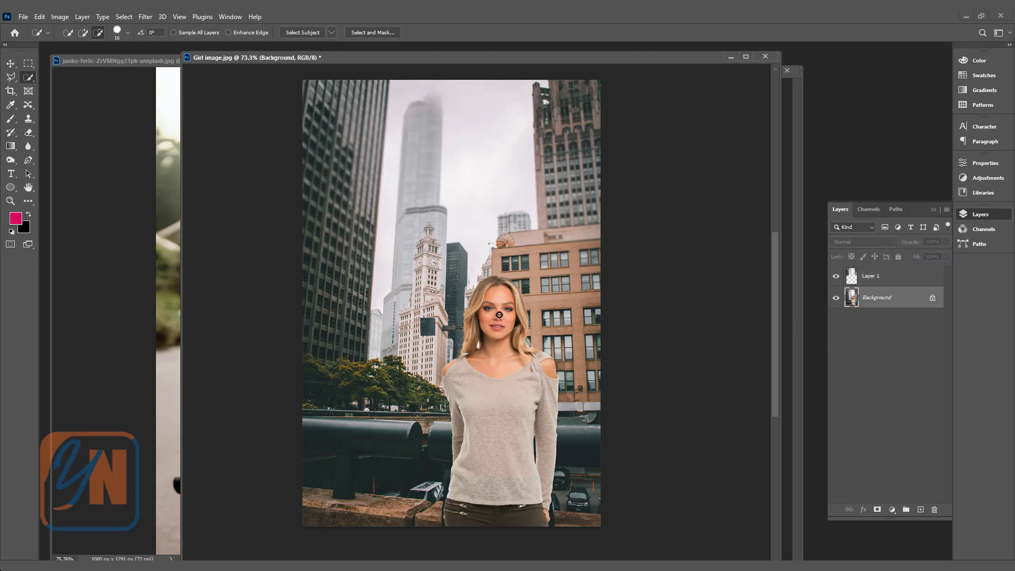
click(83, 32)
drag(495, 286, 496, 444)
drag(496, 495, 496, 521)
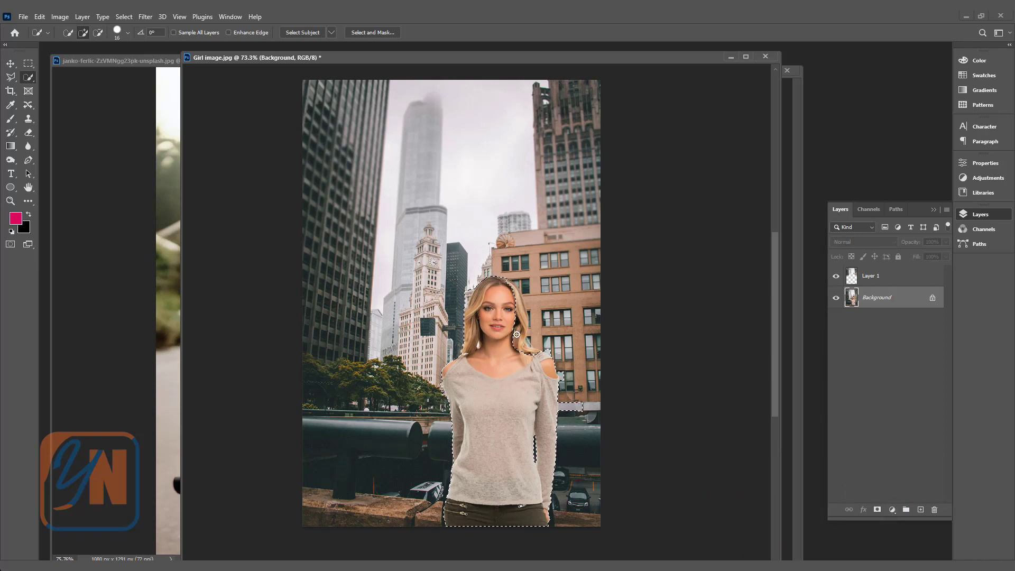
Add the hair on her right side to the selection, then switch to Subtract mode.
scroll(506, 291, up, 3)
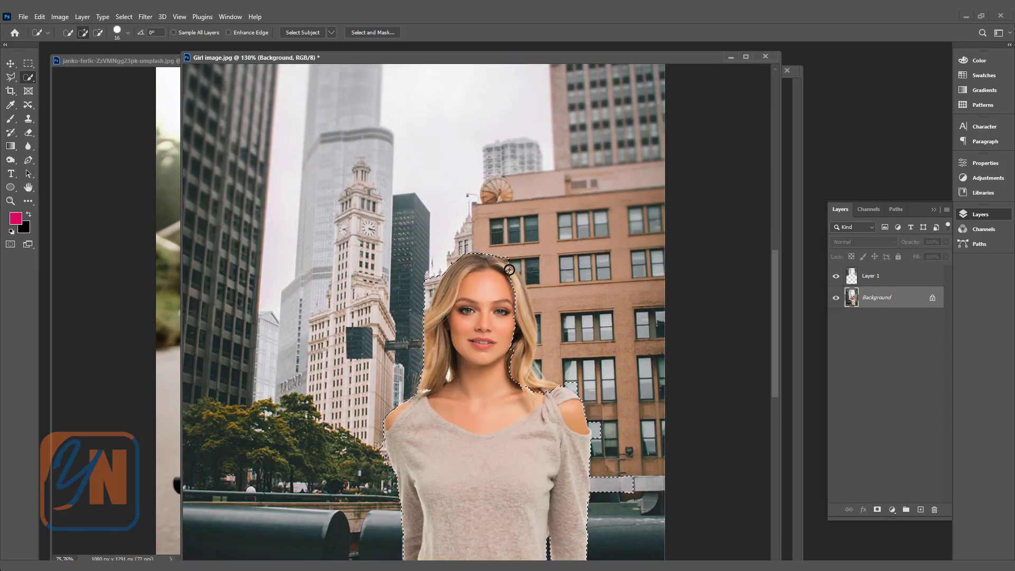
drag(520, 307, 525, 342)
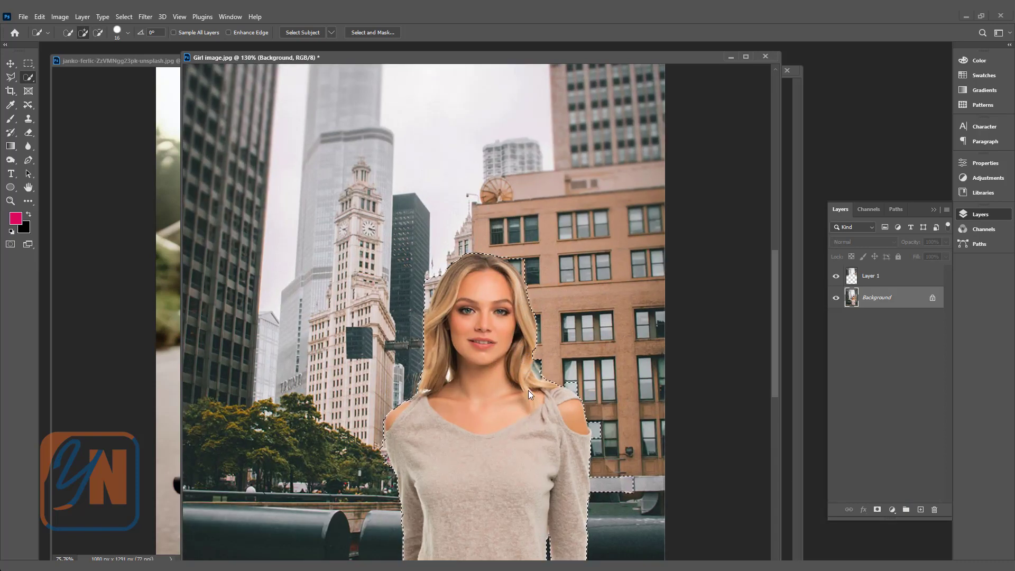
scroll(529, 392, down, 2)
scroll(530, 396, down, 4)
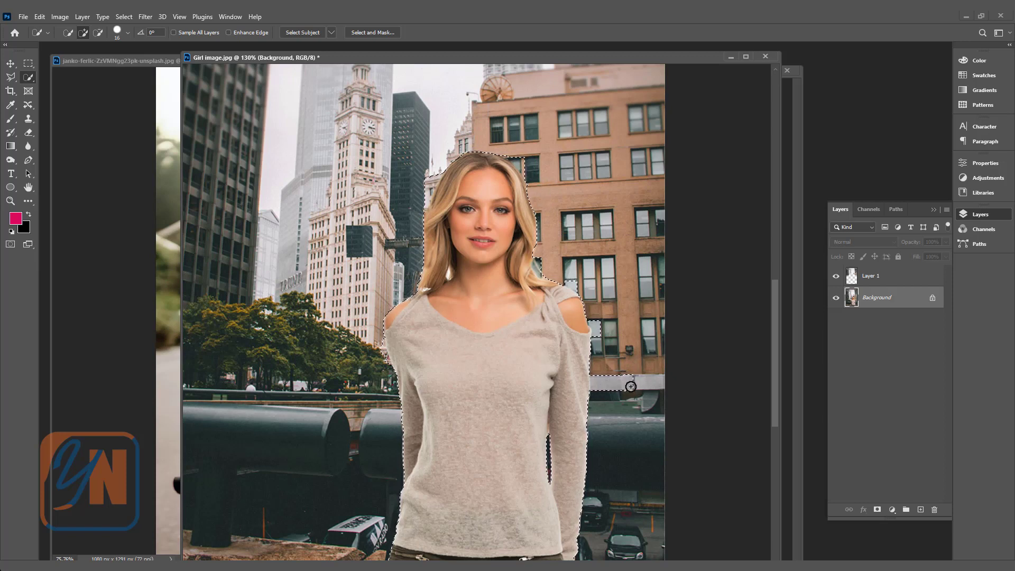
click(99, 33)
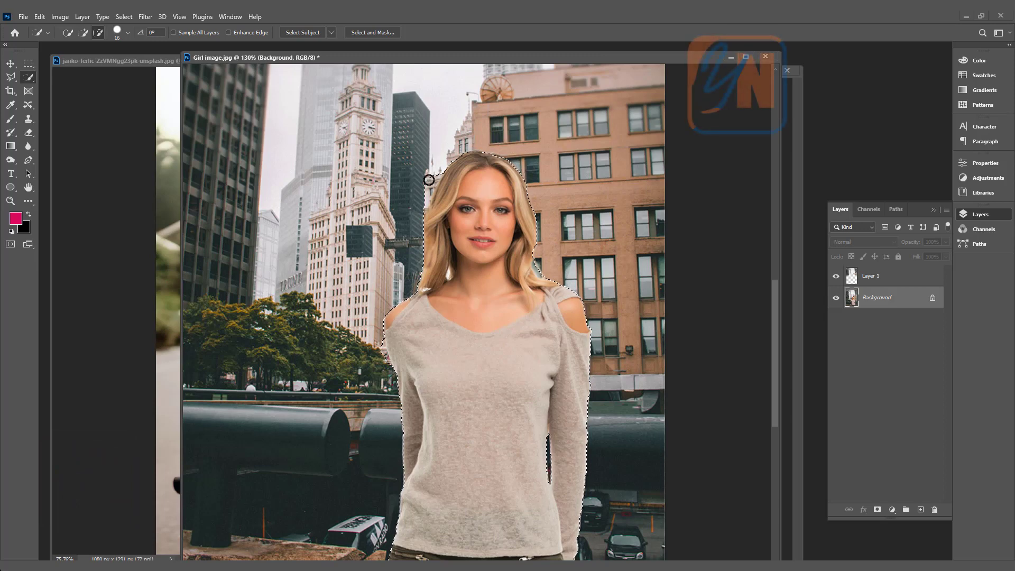
scroll(484, 388, down, 2)
scroll(484, 389, up, 2)
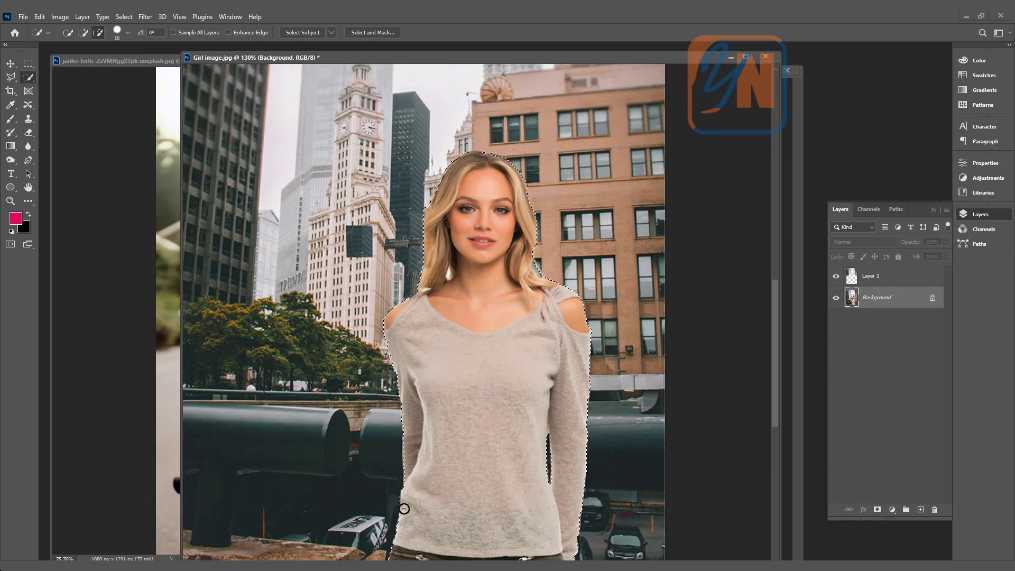
scroll(479, 480, down, 1)
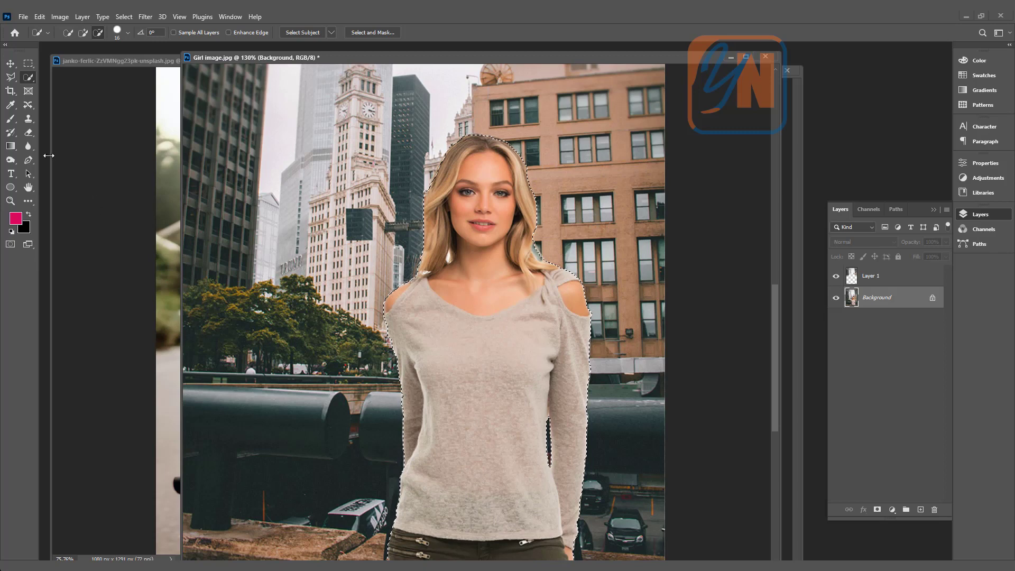
Make Layer 1 active with the Blur tool, then undo a test blur stroke on the face.
click(894, 278)
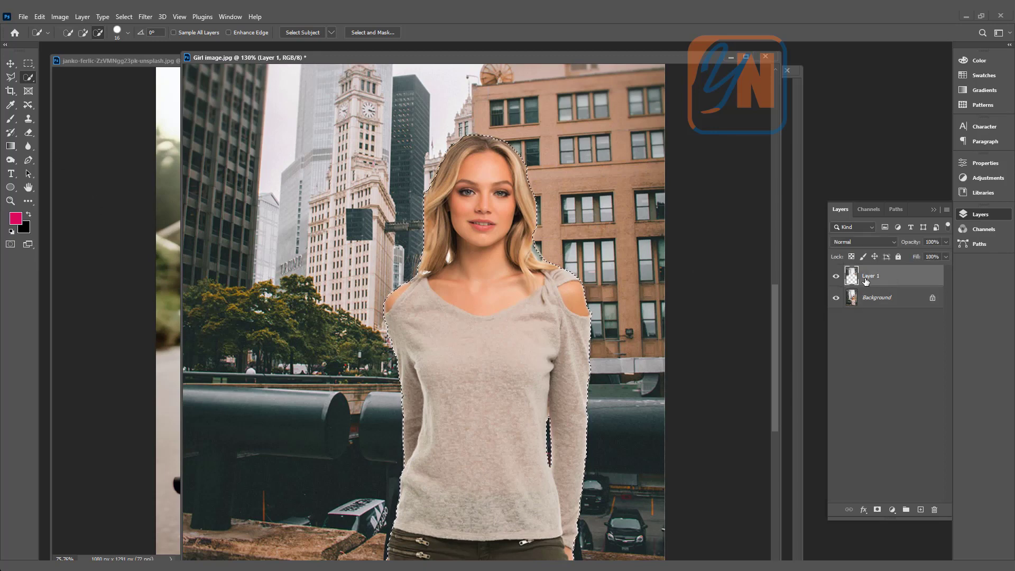
click(28, 146)
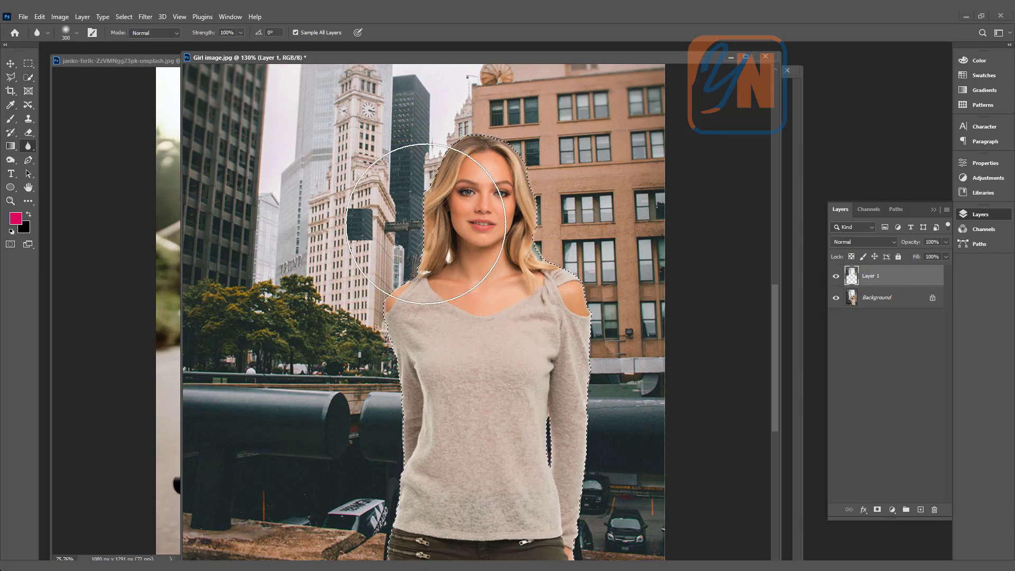
mouse_move(475, 196)
mouse_down()
mouse_move(487, 175)
mouse_move(476, 204)
mouse_move(482, 194)
mouse_move(415, 244)
mouse_up()
key(ctrl+z)
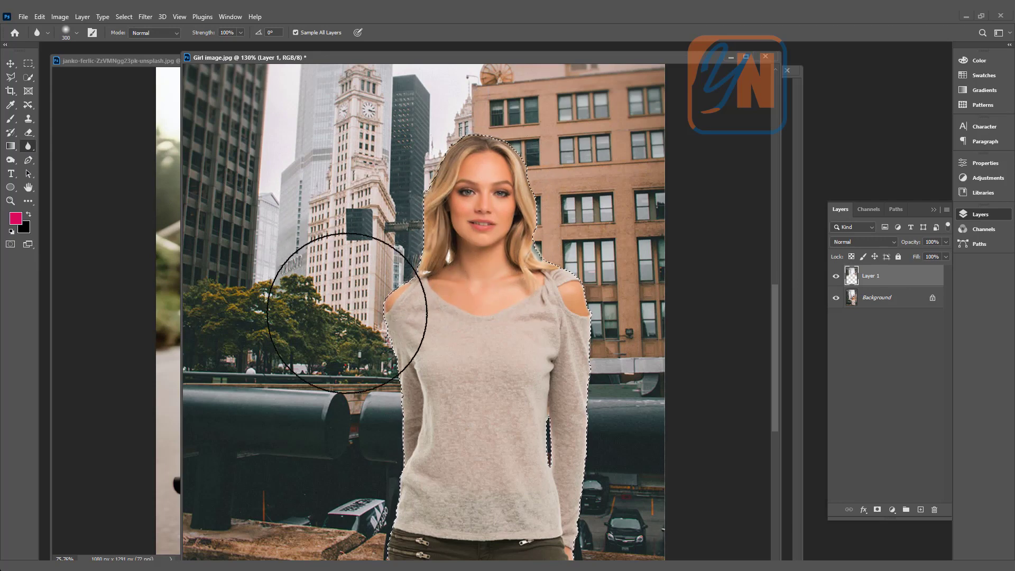
Invert the selection to the background and blur the sky and tower behind the girl.
scroll(355, 339, up, 3)
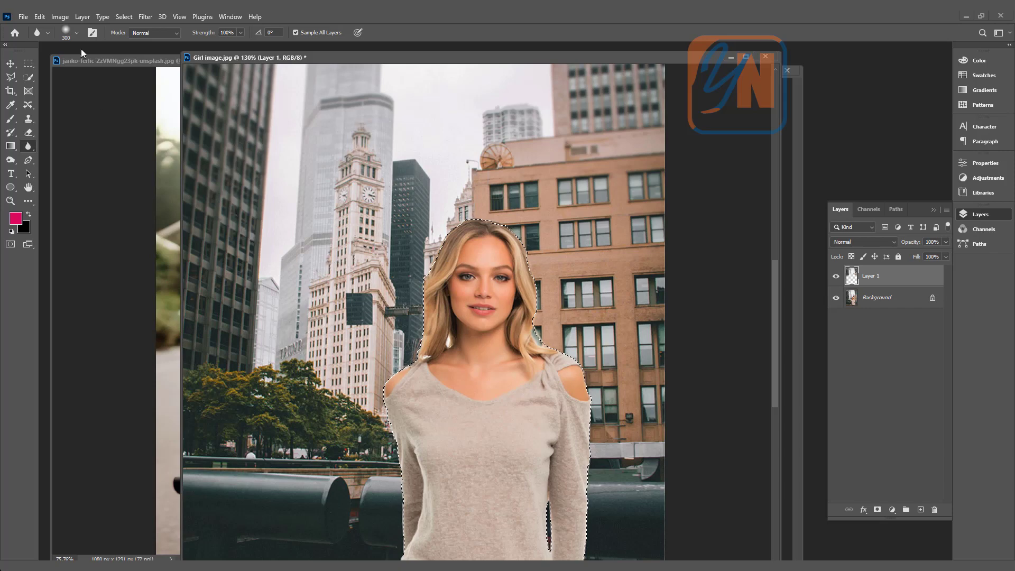
click(122, 17)
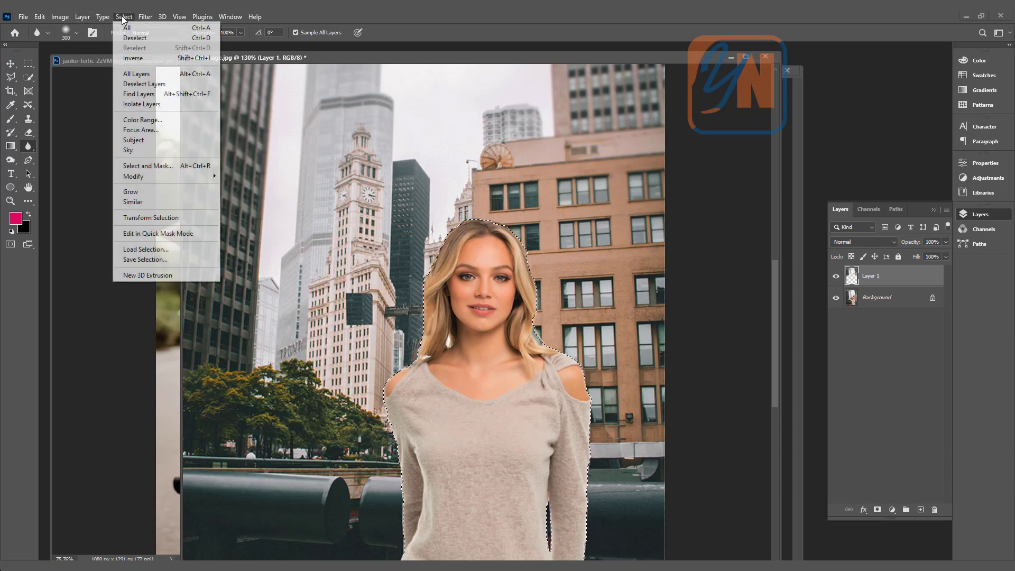
click(133, 58)
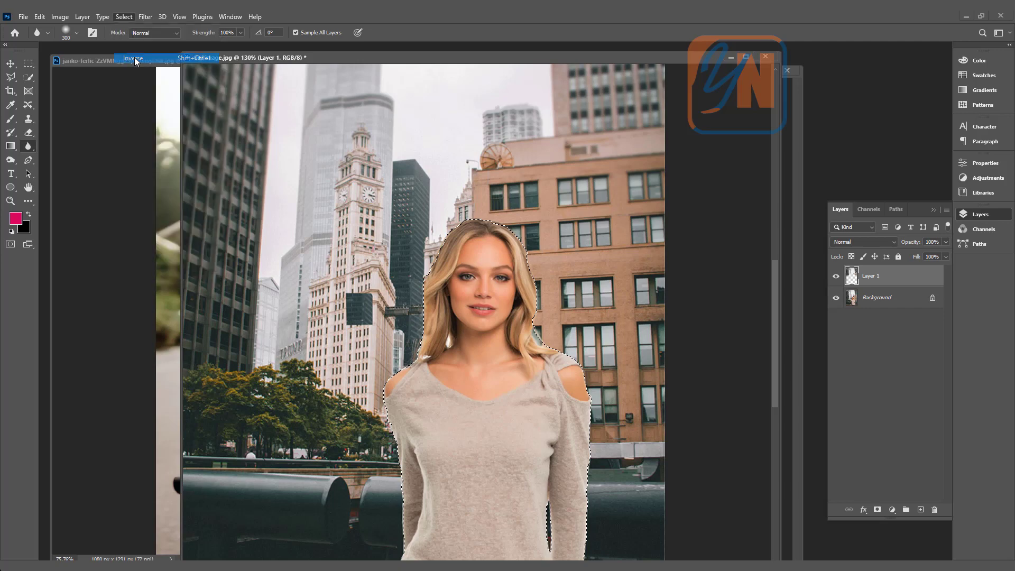
scroll(273, 149, down, 3)
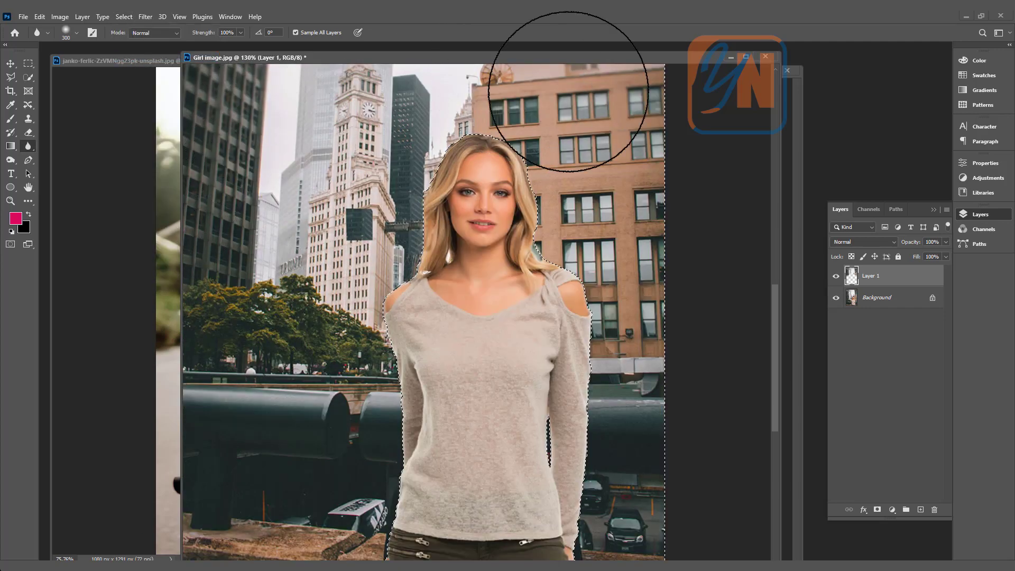
scroll(608, 206, up, 3)
mouse_move(313, 287)
mouse_down()
mouse_move(341, 258)
mouse_move(348, 358)
mouse_move(360, 299)
mouse_move(578, 367)
mouse_move(502, 236)
mouse_move(544, 295)
mouse_move(477, 259)
mouse_move(577, 209)
mouse_move(617, 280)
mouse_move(621, 237)
mouse_move(644, 359)
mouse_move(570, 365)
mouse_move(615, 382)
mouse_move(606, 388)
mouse_move(625, 405)
mouse_move(613, 407)
mouse_move(683, 420)
mouse_move(225, 356)
mouse_move(212, 399)
mouse_move(307, 409)
mouse_move(197, 390)
mouse_up()
Blur the left pipes, the surrounding background and the sign, shrinking the brush to 45.
scroll(197, 390, down, 5)
mouse_move(204, 332)
mouse_down()
mouse_move(267, 358)
mouse_move(238, 344)
mouse_move(351, 351)
mouse_up()
mouse_move(487, 383)
mouse_down()
mouse_move(608, 397)
mouse_move(656, 385)
mouse_move(570, 355)
mouse_move(488, 238)
mouse_move(484, 279)
mouse_move(425, 390)
mouse_move(260, 471)
mouse_move(192, 481)
mouse_move(404, 493)
mouse_move(297, 492)
mouse_move(242, 481)
mouse_move(332, 489)
mouse_move(197, 470)
mouse_move(434, 482)
mouse_move(487, 497)
mouse_move(680, 497)
mouse_move(639, 443)
mouse_up()
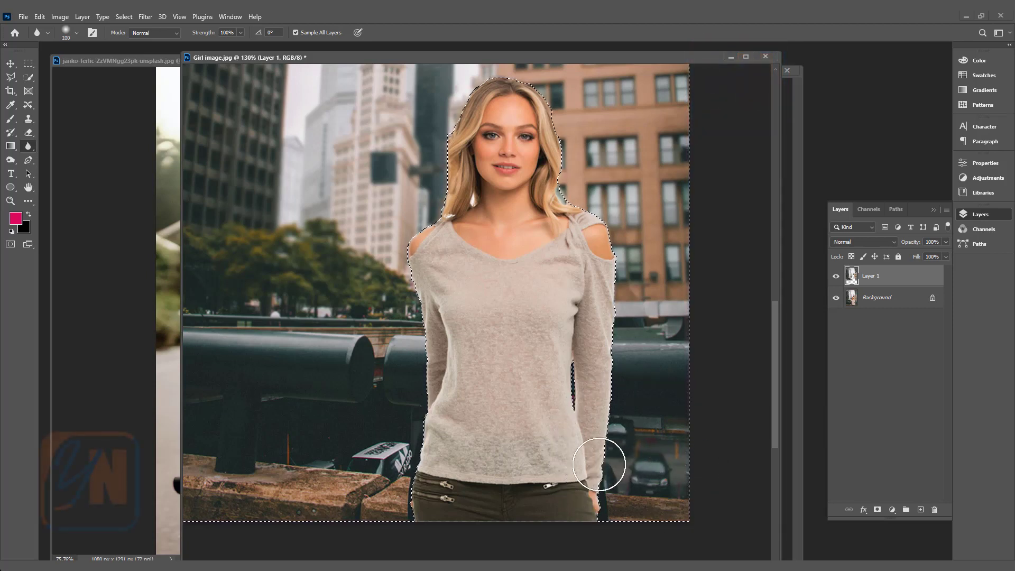
mouse_move(503, 460)
mouse_down()
mouse_move(334, 443)
mouse_move(420, 455)
mouse_up()
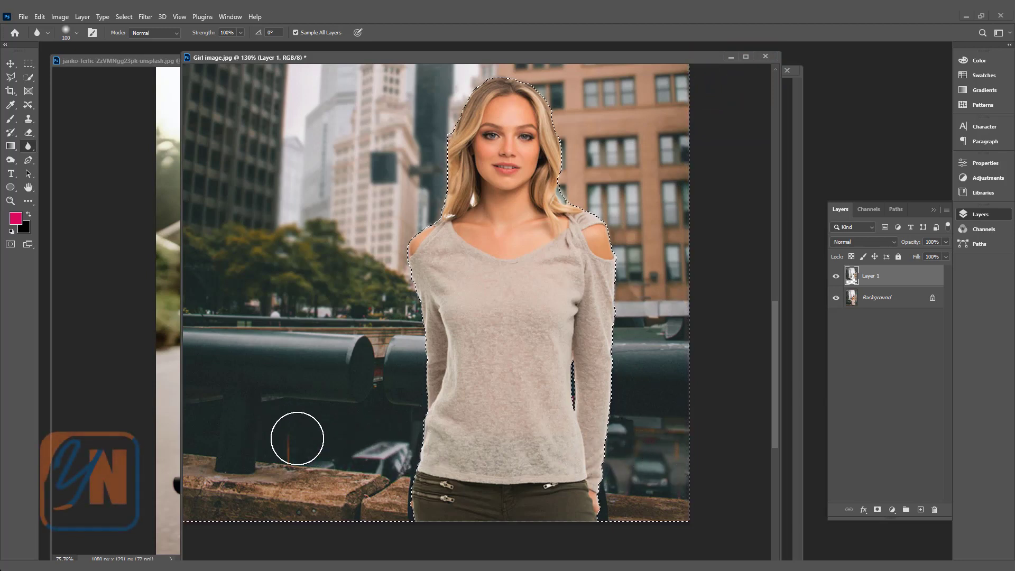
key(bracketleft)
key(bracketleft)
key(bracketleft)
key(bracketleft)
key(bracketleft)
key(bracketleft)
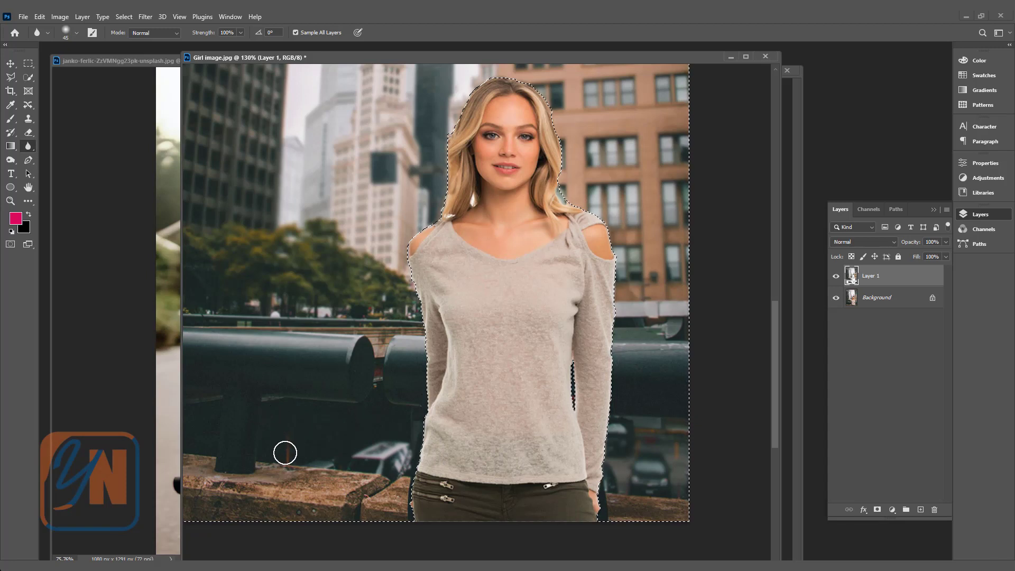
scroll(382, 452, up, 3)
scroll(382, 452, down, 2)
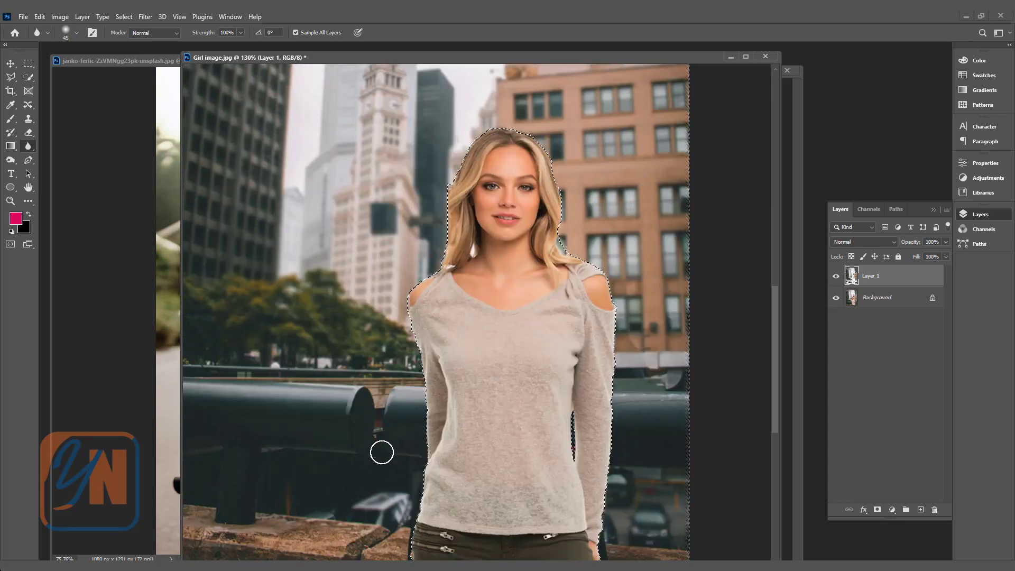
Deselect the girl and fit the whole city photo on screen with Ctrl+0.
click(124, 16)
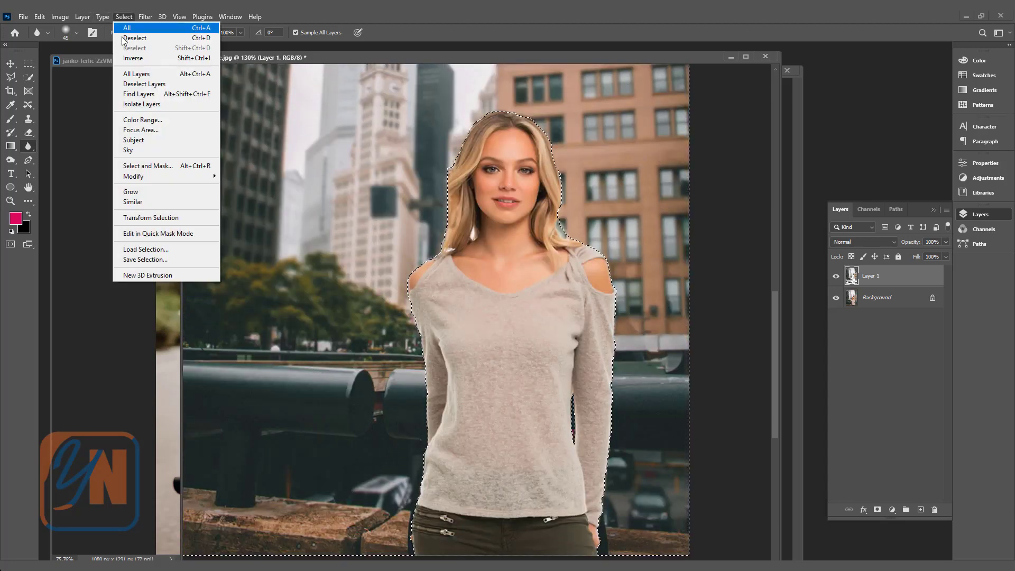
click(153, 41)
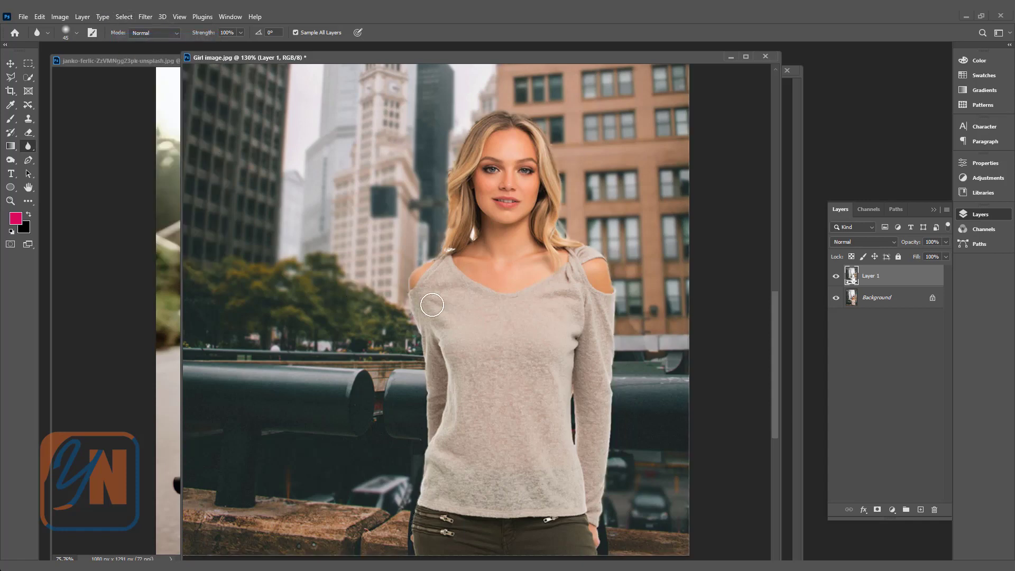
key(ctrl+0)
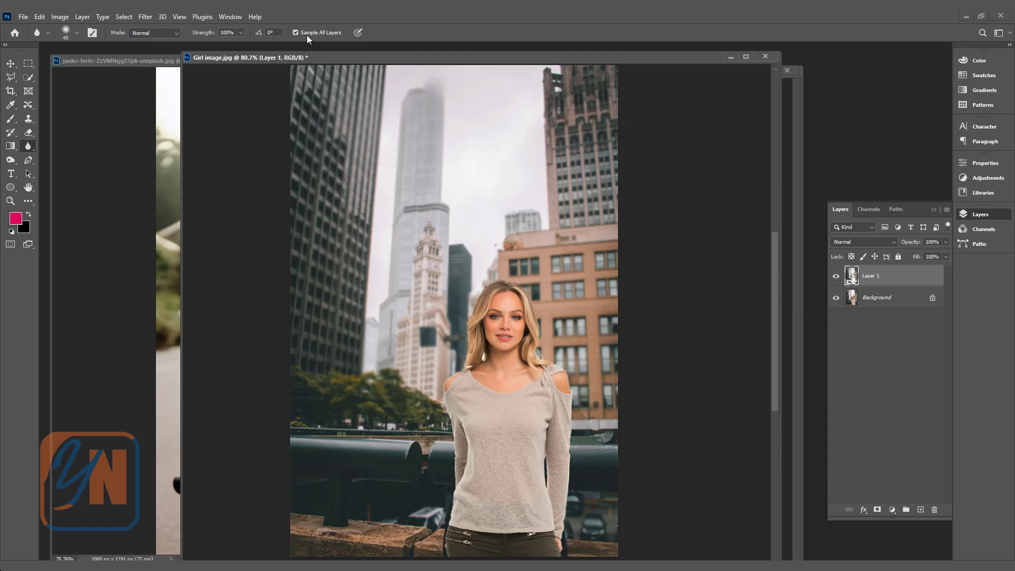
Toggle Layer 1's visibility off and on to compare, then move the window aside.
click(836, 278)
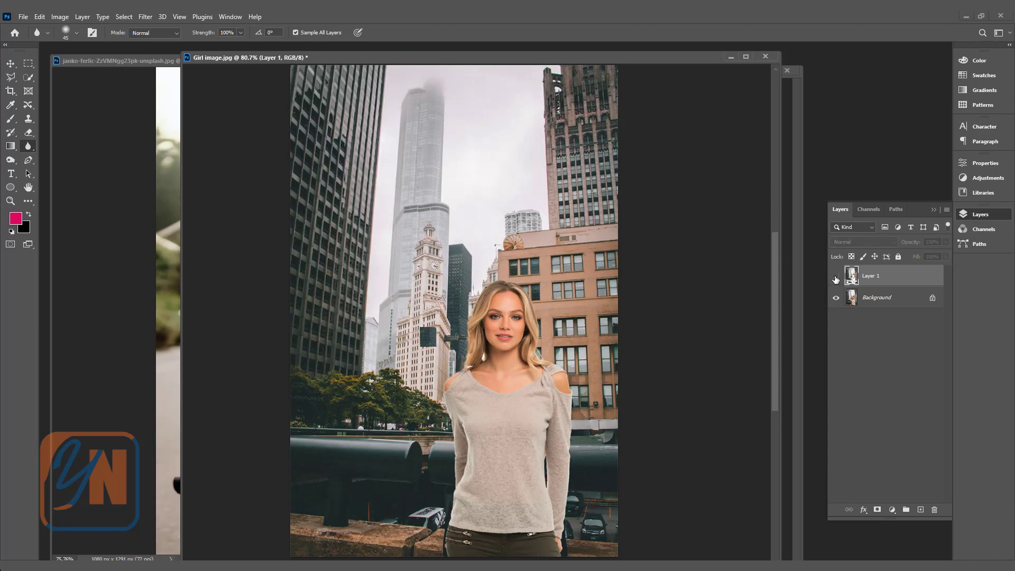
click(835, 278)
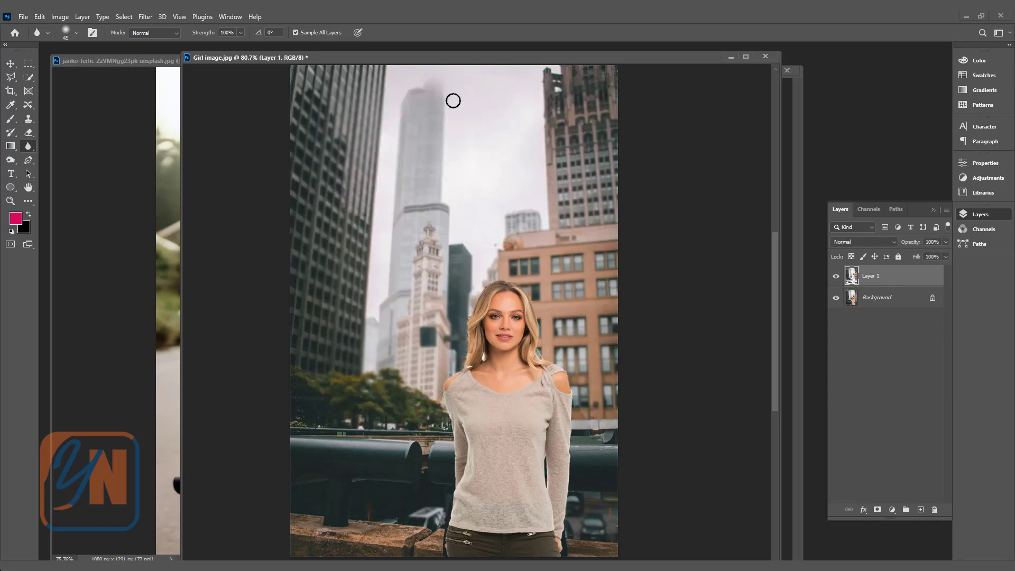
drag(495, 56, 389, 152)
Bring the andrey-zvyagintsev portrait window in front of the city photo.
click(747, 154)
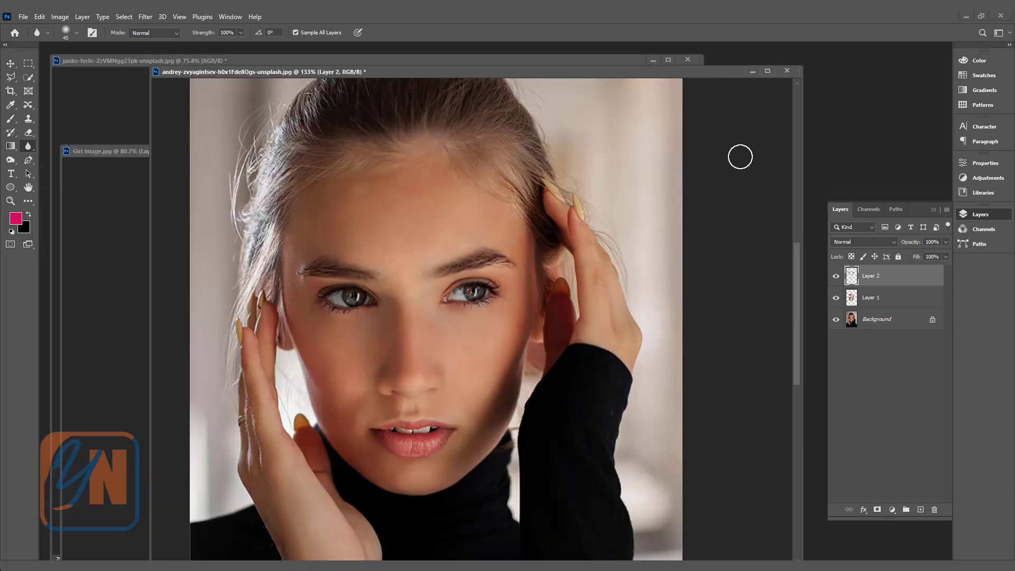